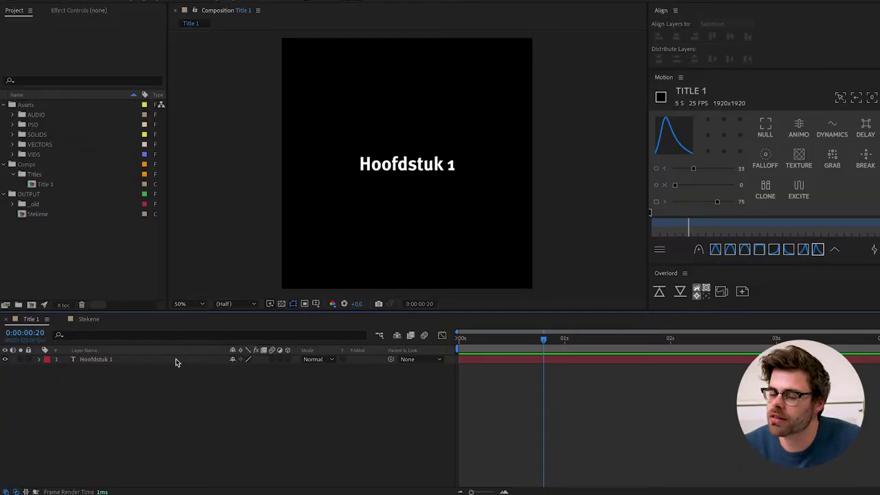
- Select the Hoofdstuk 1 text layer in the Title 1 timeline
{"action": "left_click", "coordinate": [115, 360]}
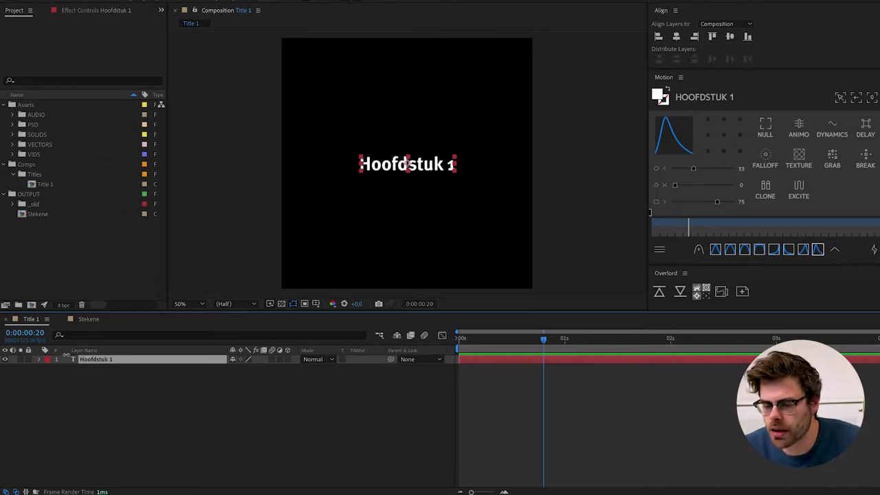
- Reveal the Hoofdstuk 1 animator's Range Selector 1 and Opacity, and preview the letters animating in
{"action": "left_click", "coordinate": [40, 361]}
{"action": "left_click_drag", "start_coordinate": [522, 342], "coordinate": [459, 343]}
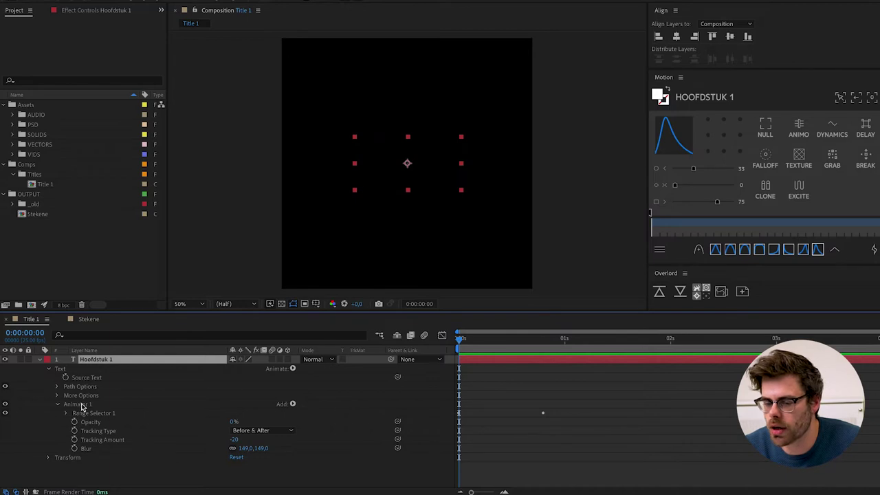
{"action": "left_click", "coordinate": [96, 413]}
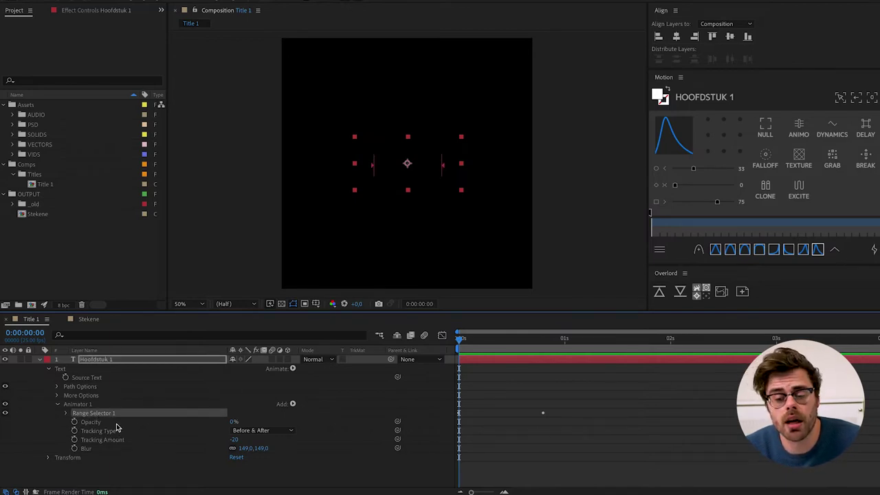
{"action": "left_click", "coordinate": [101, 423]}
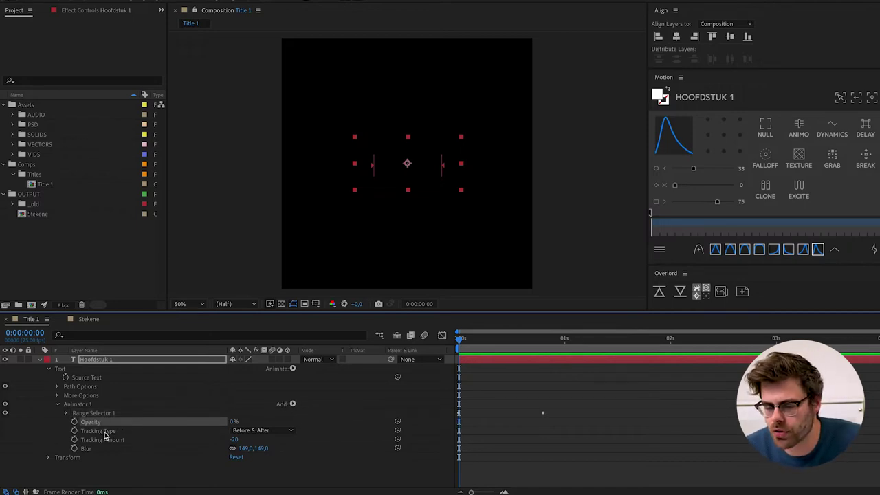
{"action": "left_click_drag", "start_coordinate": [462, 340], "coordinate": [510, 342]}
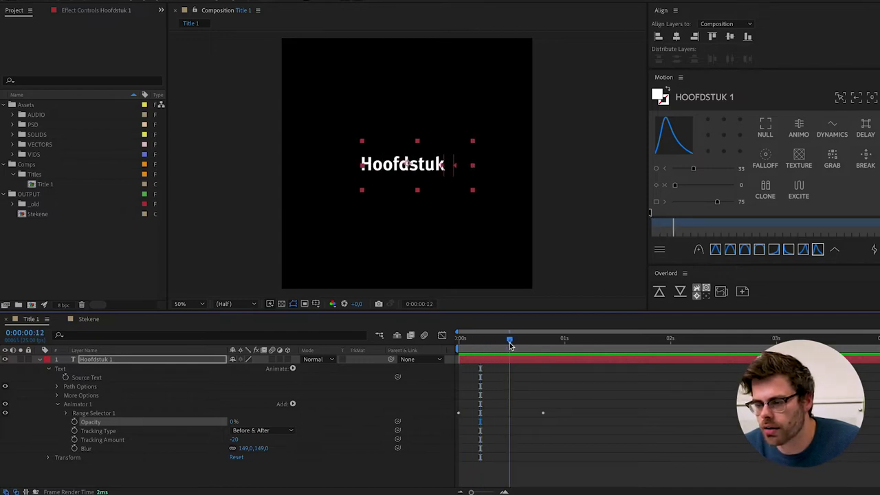
{"action": "left_click_drag", "start_coordinate": [509, 343], "coordinate": [545, 344]}
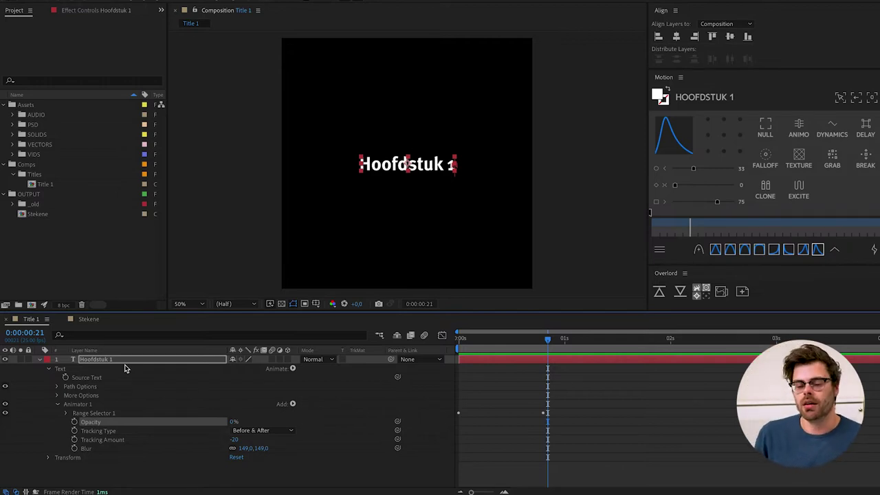
{"action": "left_click", "coordinate": [86, 360]}
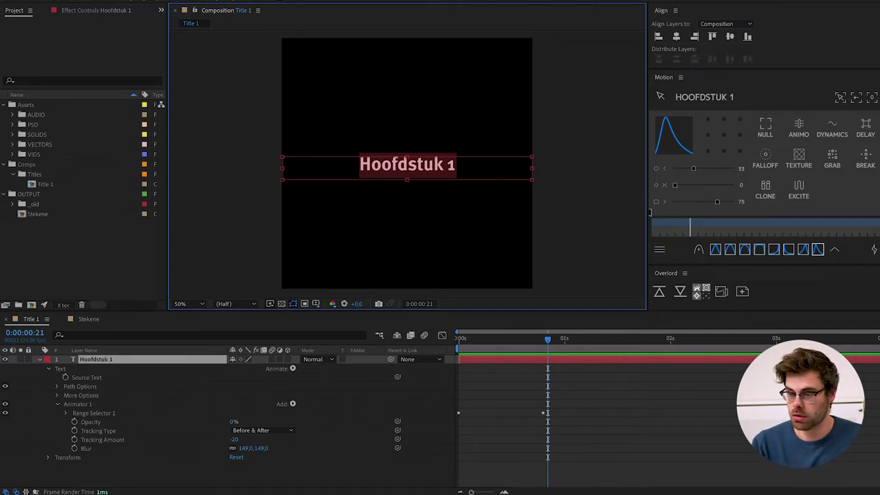
{"action": "type", "text": "Ttel"}
{"action": "key", "text": "BackSpace"}
{"action": "key", "text": "BackSpace"}
{"action": "key", "text": "BackSpace"}
{"action": "type", "text": "itel"}
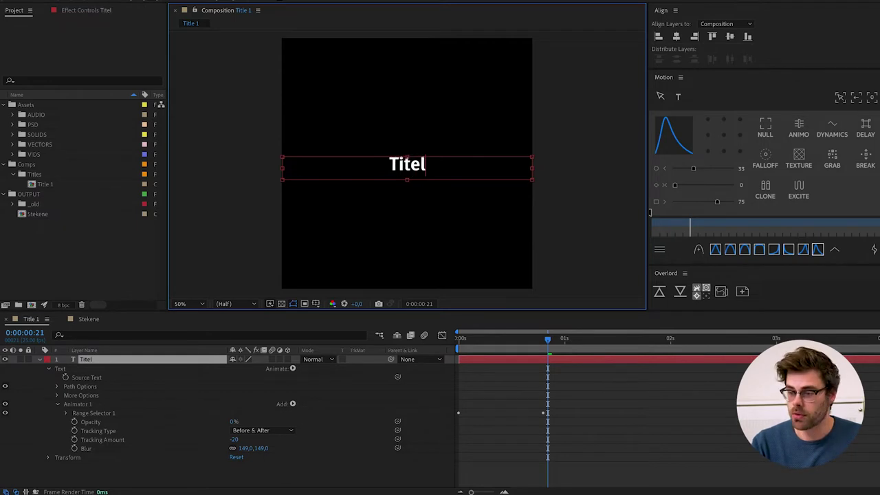
{"action": "type", "text": "1"}
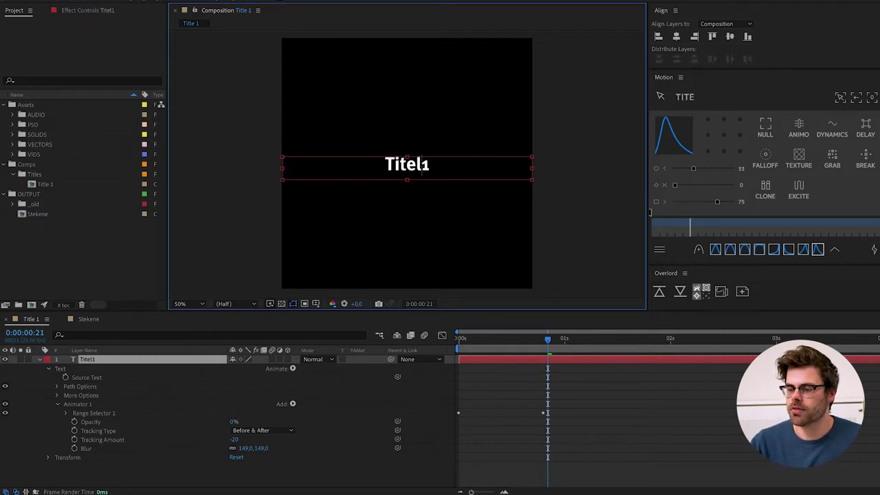
{"action": "key", "text": "Escape"}
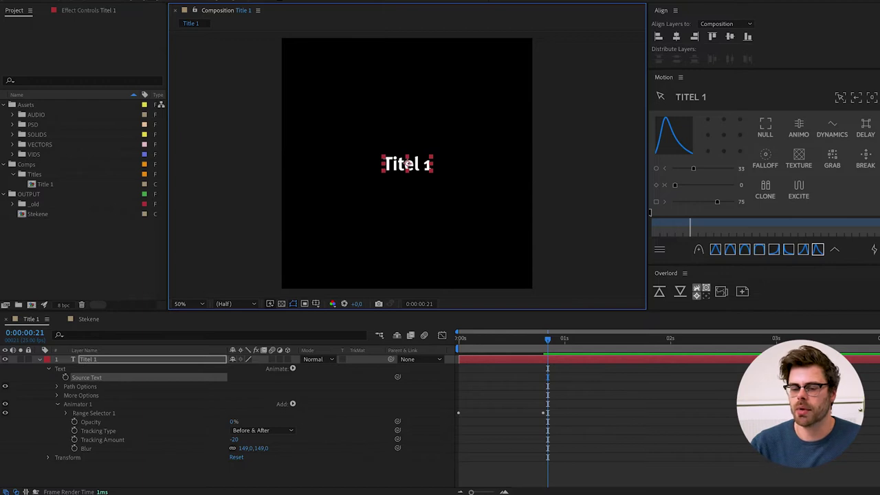
{"action": "left_click_drag", "start_coordinate": [548, 340], "coordinate": [537, 338]}
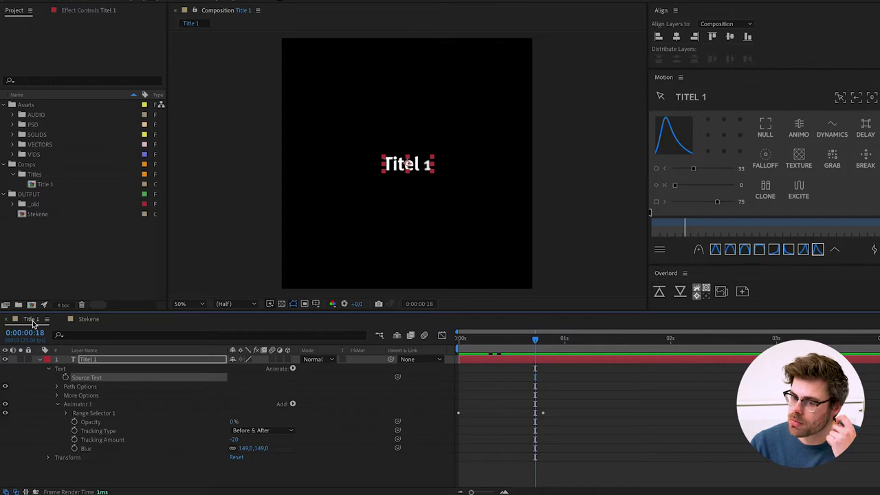
{"action": "left_click", "coordinate": [41, 185]}
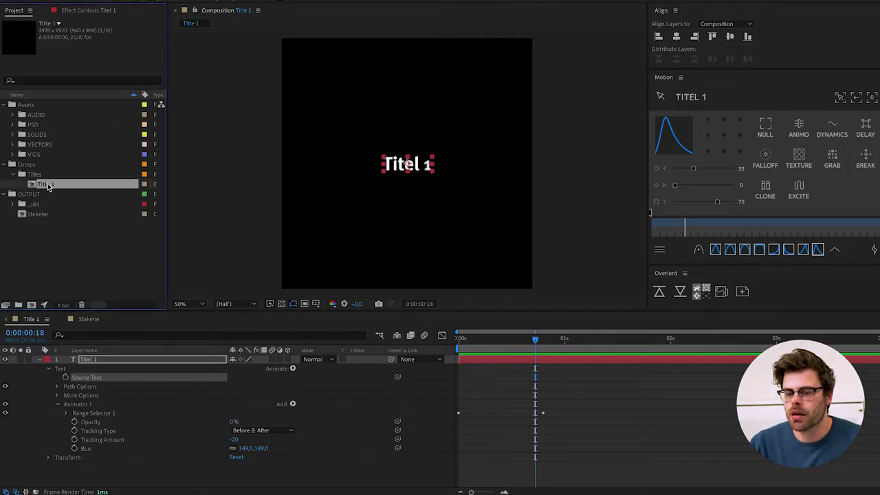
{"action": "mouse_move", "coordinate": [535, 338]}
{"action": "left_mouse_down"}
{"action": "mouse_move", "coordinate": [547, 341]}
{"action": "mouse_move", "coordinate": [518, 340]}
{"action": "left_mouse_up"}
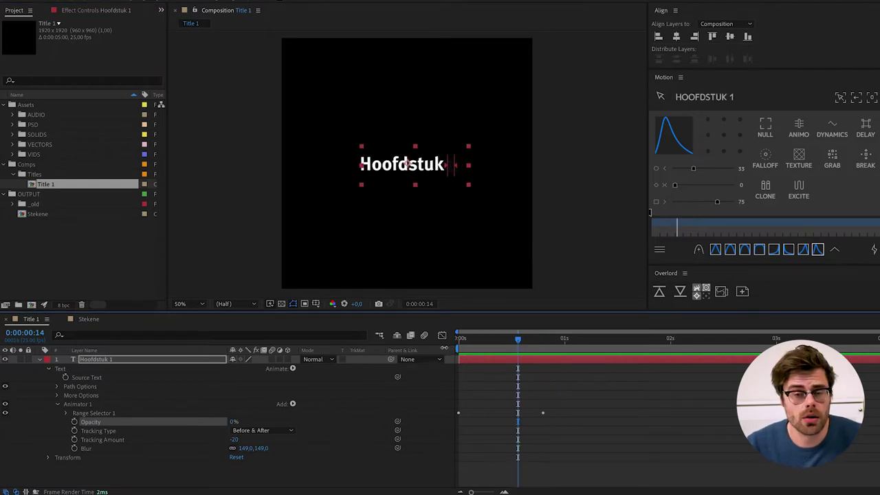
{"action": "left_click", "coordinate": [88, 377]}
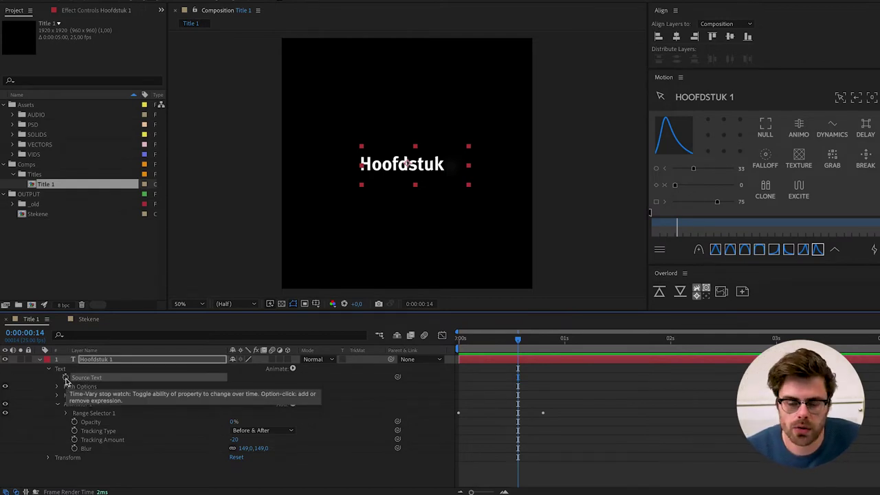
- Add a thisComp.name expression to Source Text so the title reads 'Title 1'
{"action": "left_click", "coordinate": [65, 378], "text": "alt"}
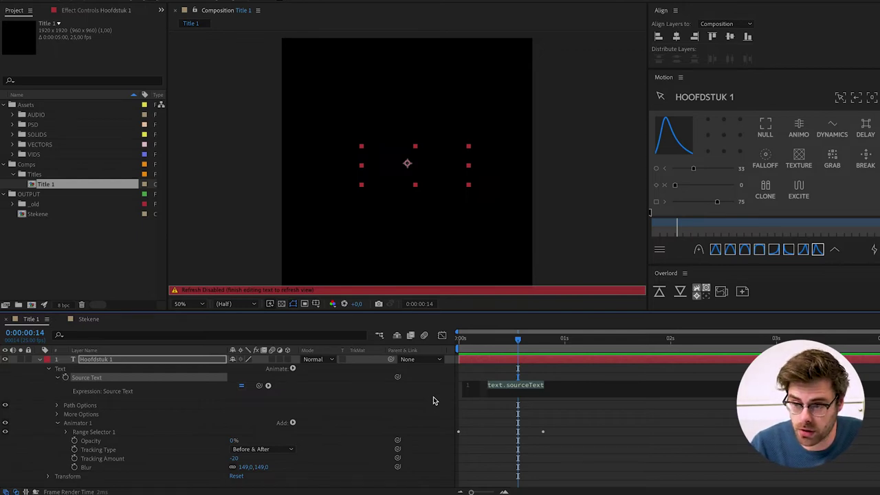
{"action": "type", "text": "this"}
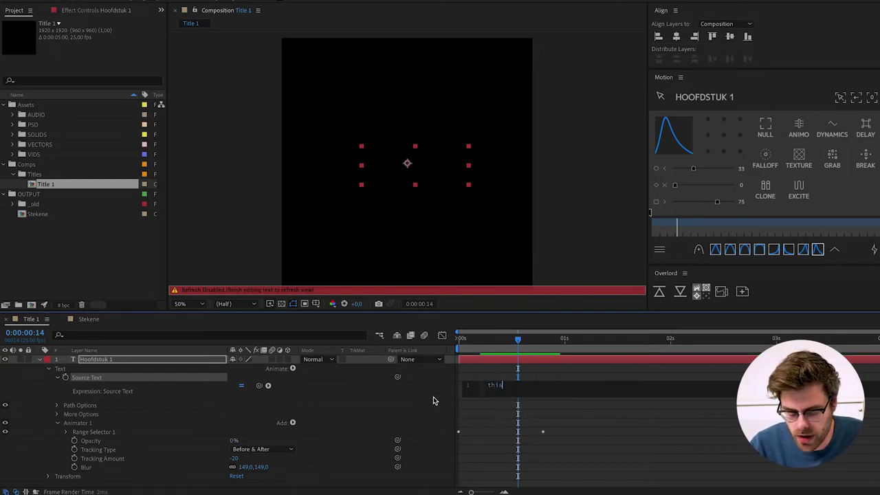
{"action": "type", "text": "Comp"}
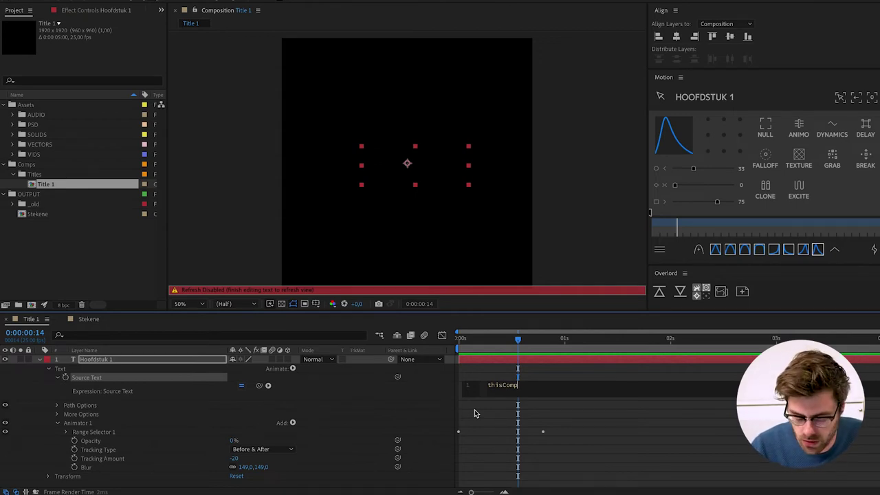
{"action": "type", "text": "."}
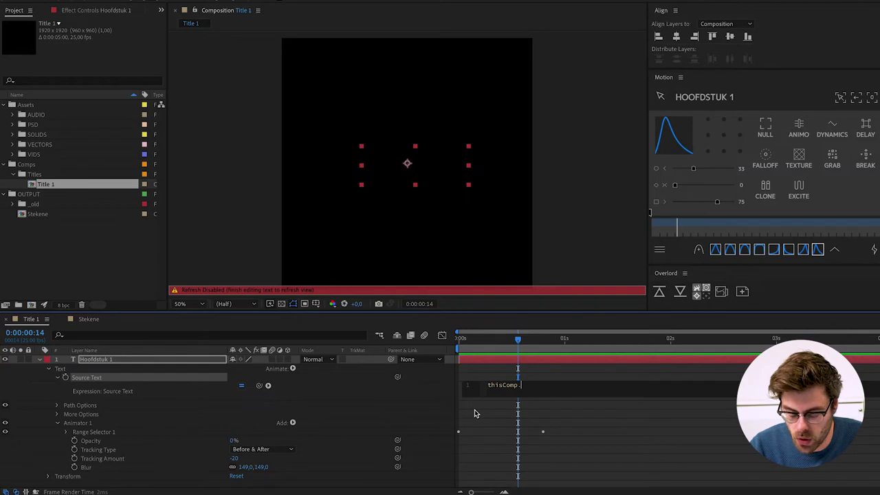
{"action": "type", "text": "Name"}
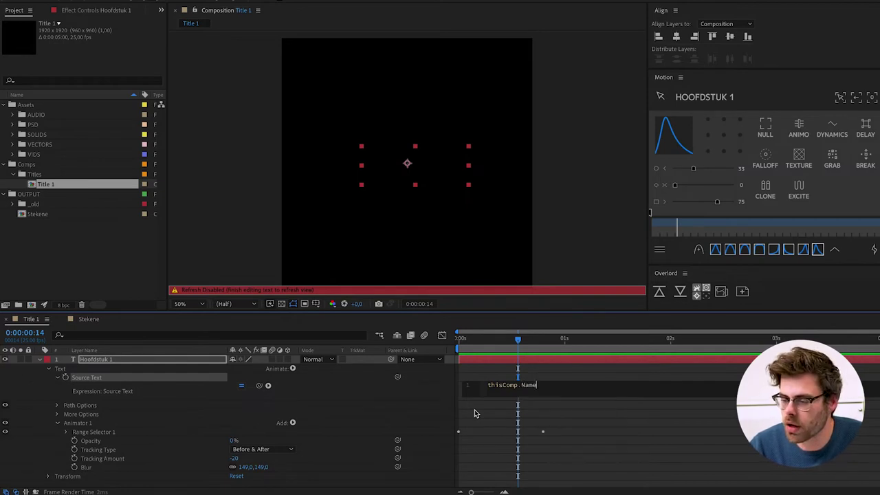
{"action": "key", "text": "Return"}
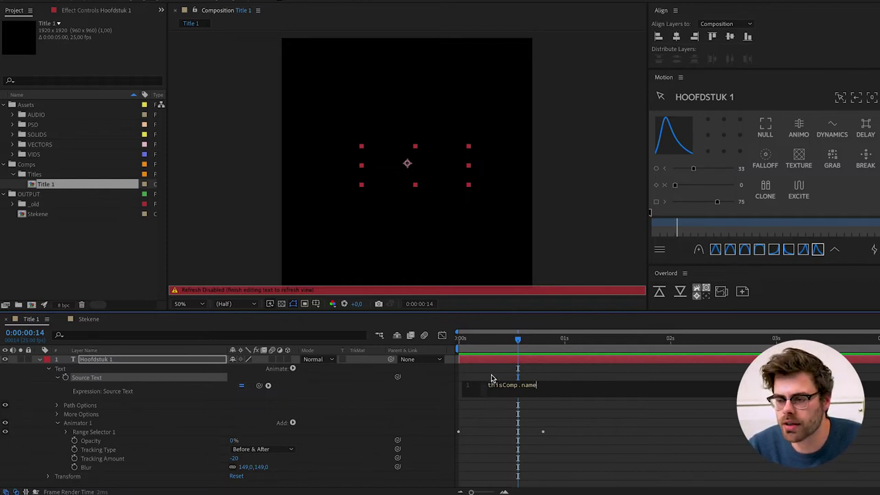
{"action": "left_click", "coordinate": [490, 378]}
{"action": "left_click_drag", "start_coordinate": [518, 349], "coordinate": [547, 345]}
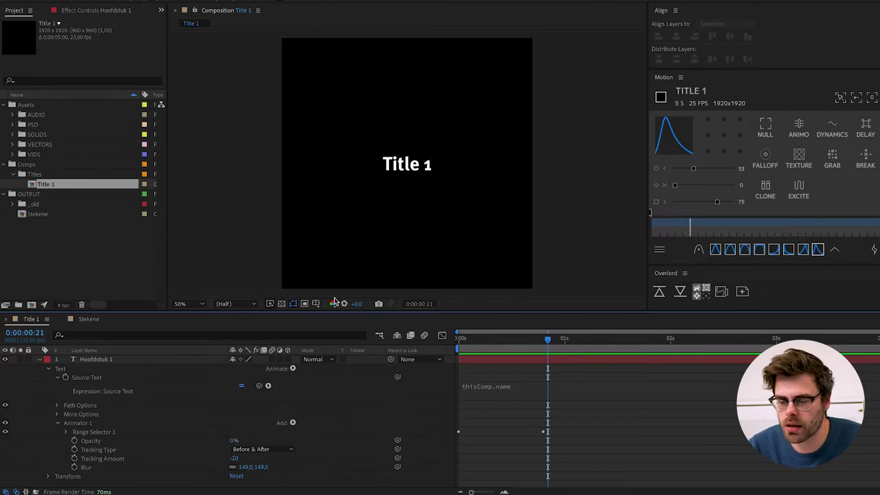
- Rename the Title 1 comp to a person's name and scrub to see the title update
{"action": "left_click", "coordinate": [39, 183]}
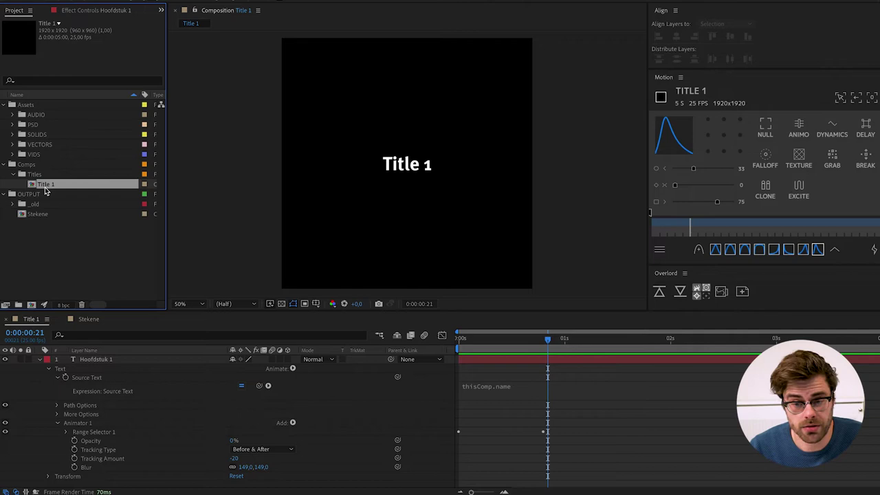
{"action": "key", "text": "Return"}
{"action": "type", "text": "Shaun Bruyninckx"}
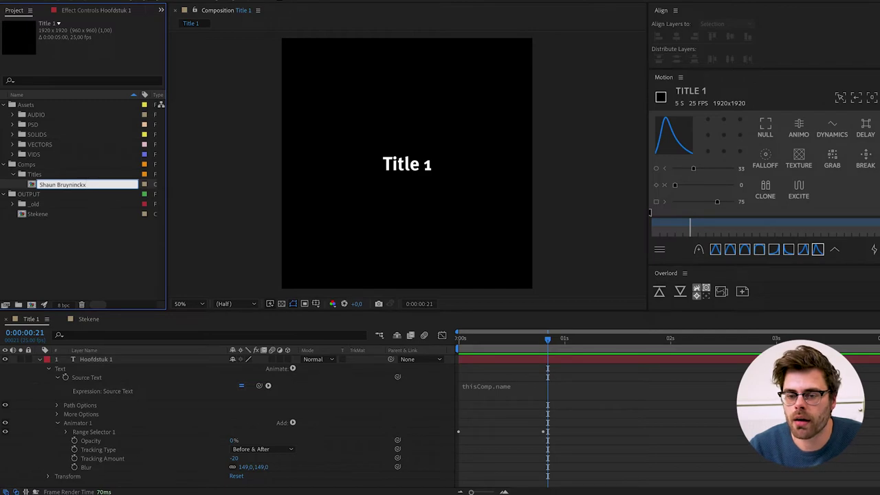
{"action": "key", "text": "Return"}
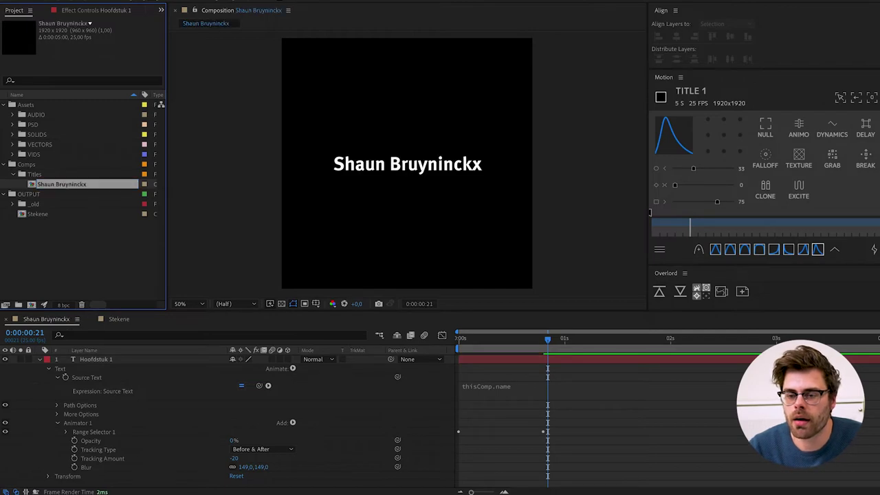
{"action": "left_click_drag", "start_coordinate": [530, 342], "coordinate": [454, 344]}
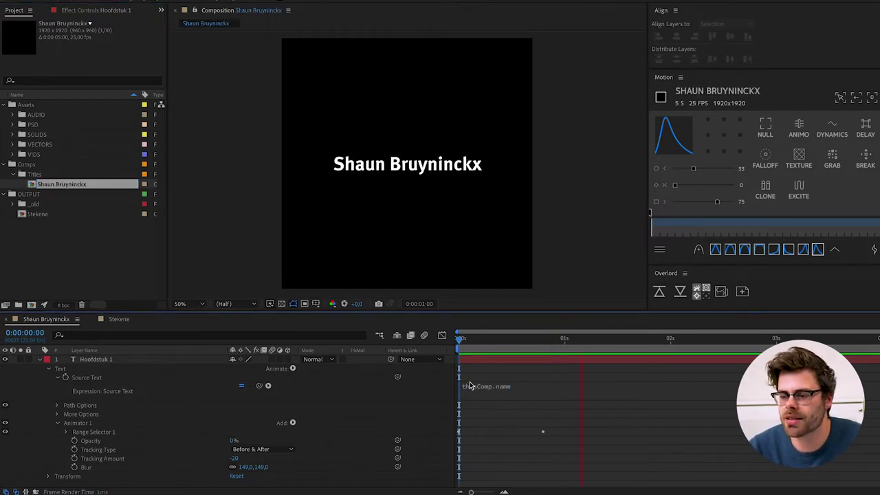
{"action": "left_click", "coordinate": [471, 342]}
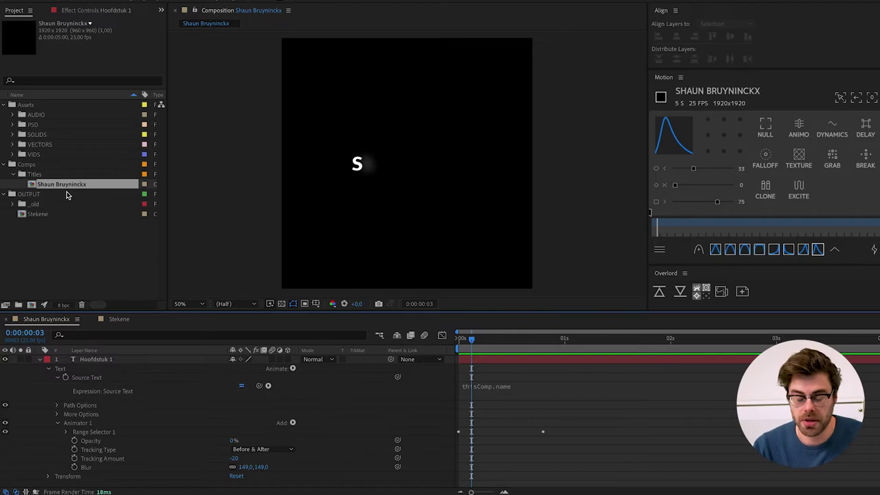
{"action": "left_click", "coordinate": [69, 187]}
- Duplicate the renamed comp and rename the copy to a second person's name
{"action": "key", "text": "ctrl+d"}
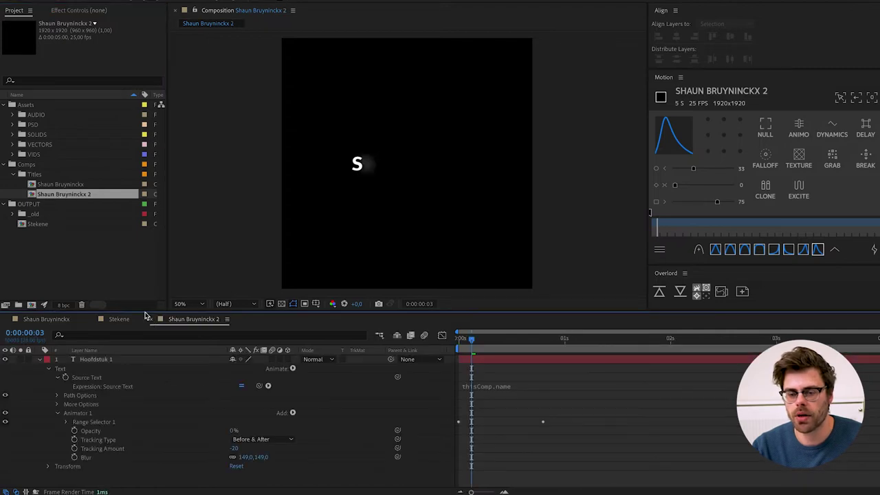
{"action": "key", "text": "shift+period"}
{"action": "key", "text": "Return"}
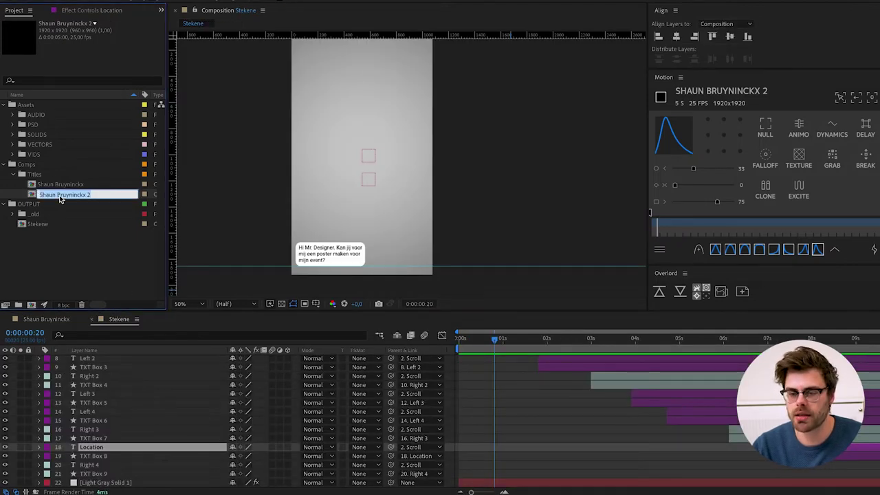
{"action": "type", "text": "Michael Buelens"}
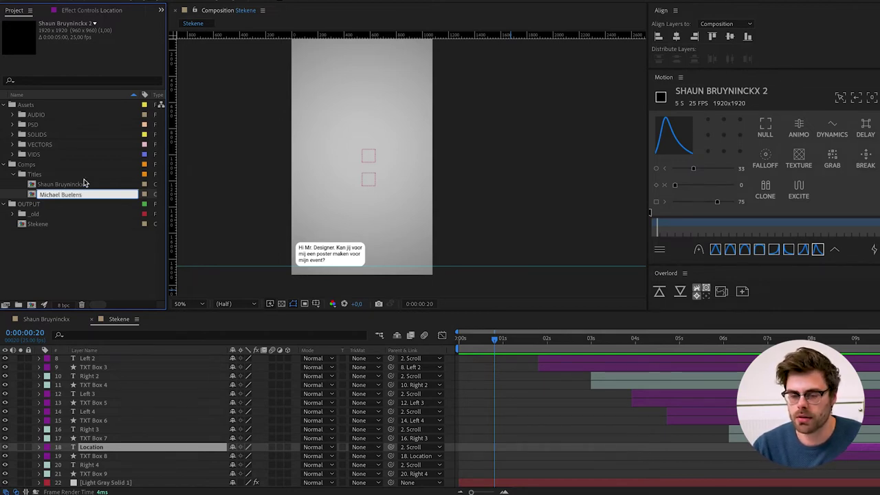
{"action": "key", "text": "Return"}
- Open the renamed duplicate, preview its title animation, then close it
{"action": "double_click", "coordinate": [43, 186]}
{"action": "left_click_drag", "start_coordinate": [474, 341], "coordinate": [579, 340]}
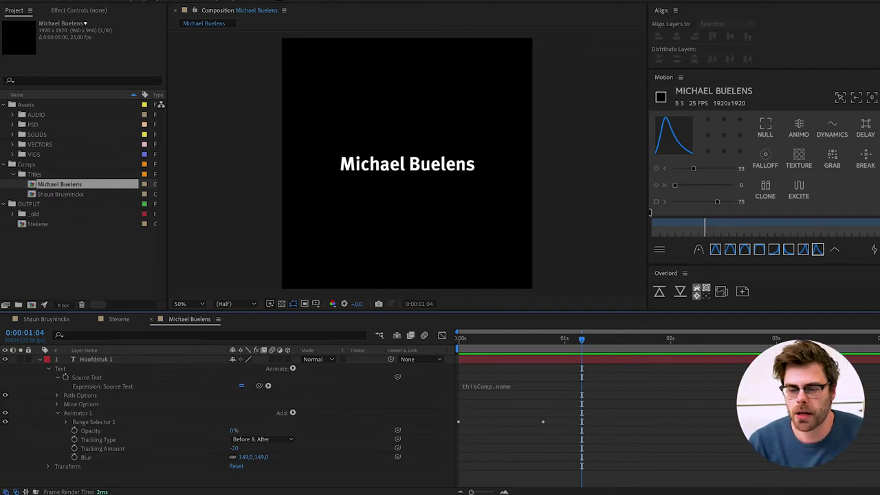
{"action": "left_click", "coordinate": [153, 321]}
- Switch to the Stekene chat comp and scrub and play through the first bubbles
{"action": "left_click", "coordinate": [69, 322]}
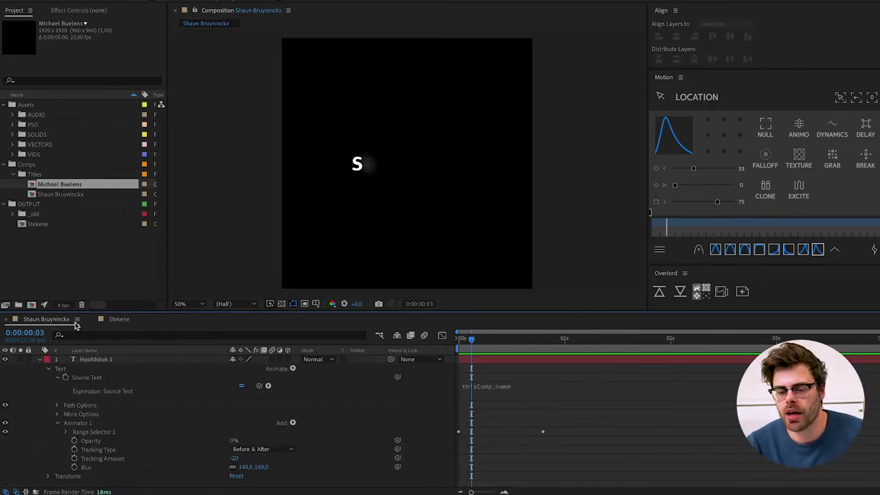
{"action": "left_click", "coordinate": [107, 320]}
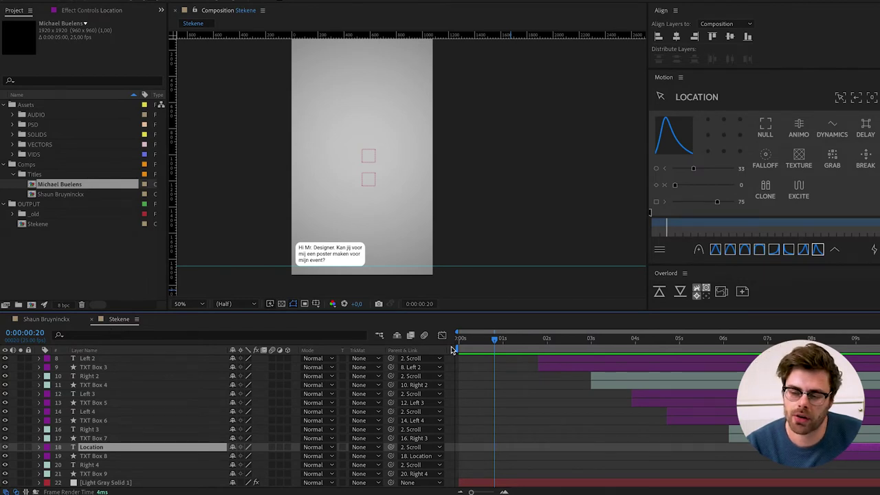
{"action": "left_click_drag", "start_coordinate": [495, 340], "coordinate": [491, 340]}
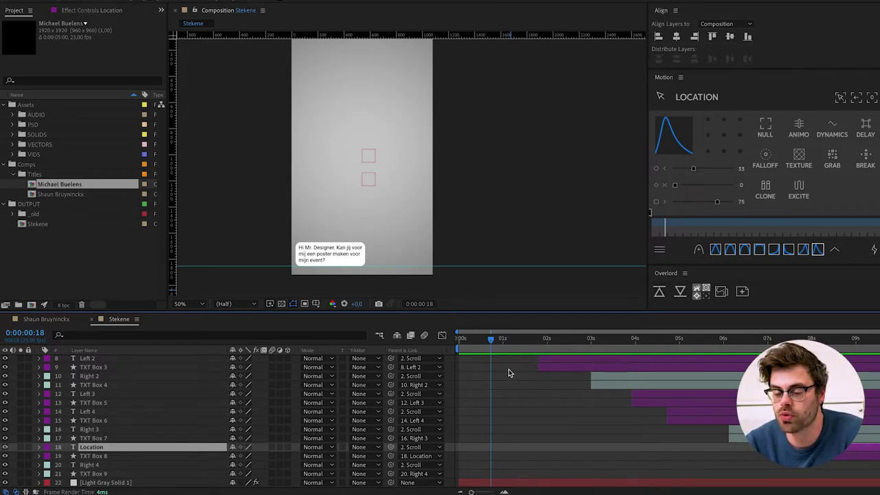
{"action": "mouse_move", "coordinate": [489, 340]}
{"action": "left_mouse_down"}
{"action": "mouse_move", "coordinate": [516, 341]}
{"action": "mouse_move", "coordinate": [457, 344]}
{"action": "left_mouse_up"}
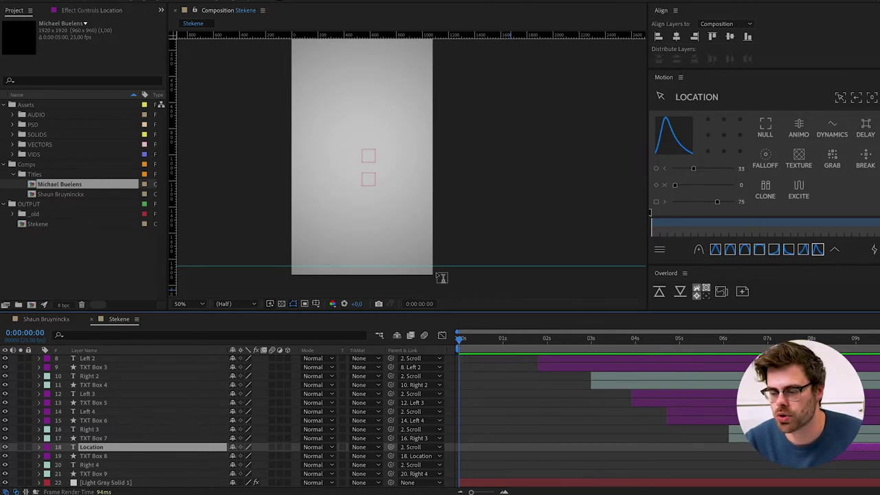
{"action": "key", "text": "space"}
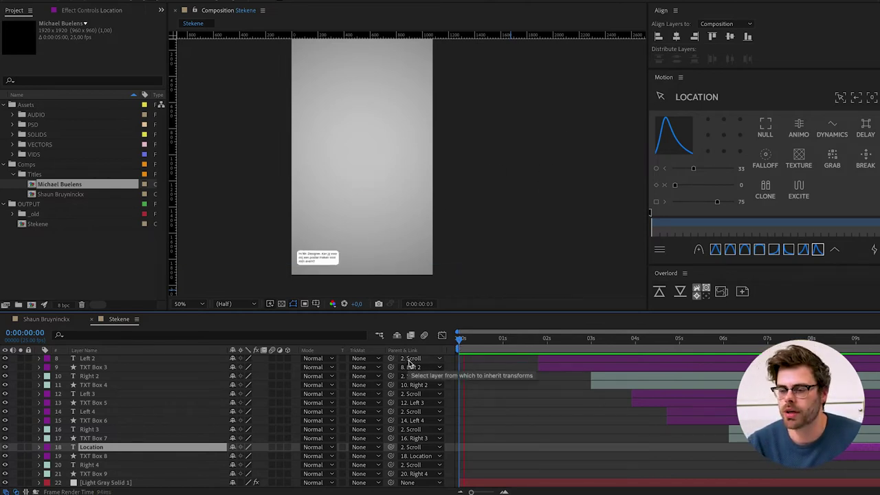
{"action": "key", "text": "space"}
- Select the Left and TXT Box layers and play the chat preview again
{"action": "scroll", "coordinate": [497, 381], "scroll_direction": "up", "scroll_amount": 1}
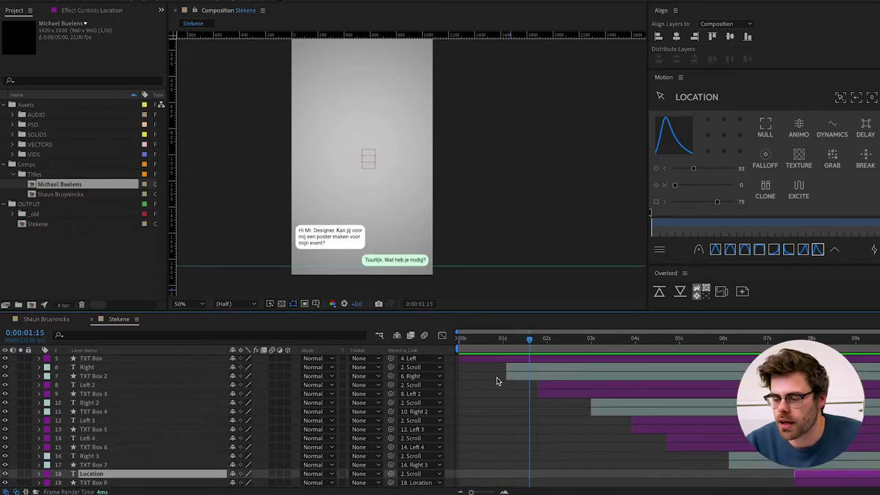
{"action": "scroll", "coordinate": [497, 382], "scroll_direction": "up", "scroll_amount": 2}
{"action": "left_click", "coordinate": [500, 396]}
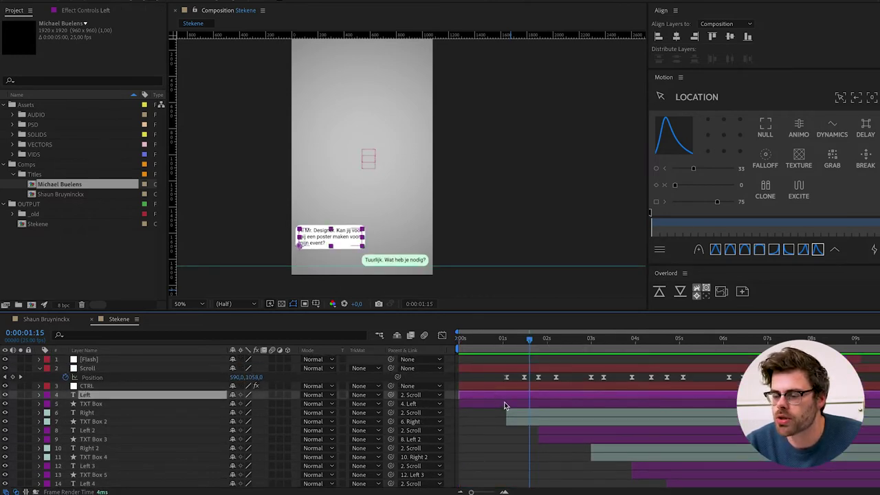
{"action": "left_click", "coordinate": [496, 405]}
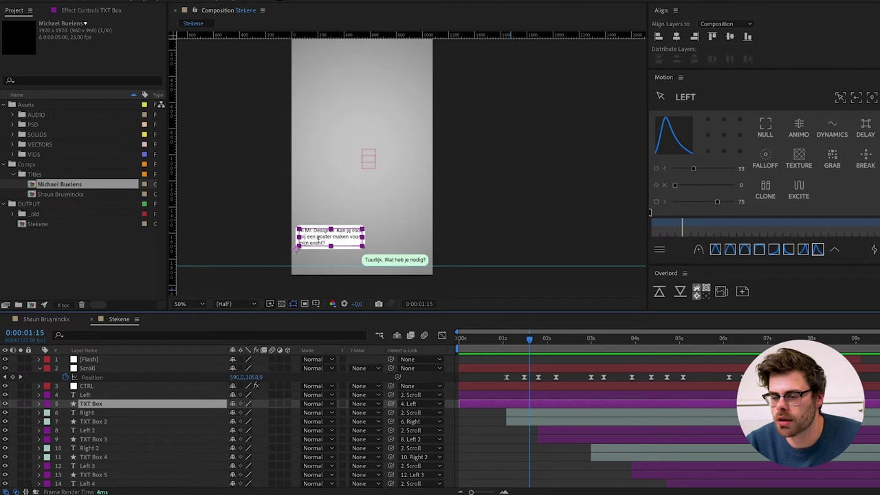
{"action": "left_click", "coordinate": [517, 395]}
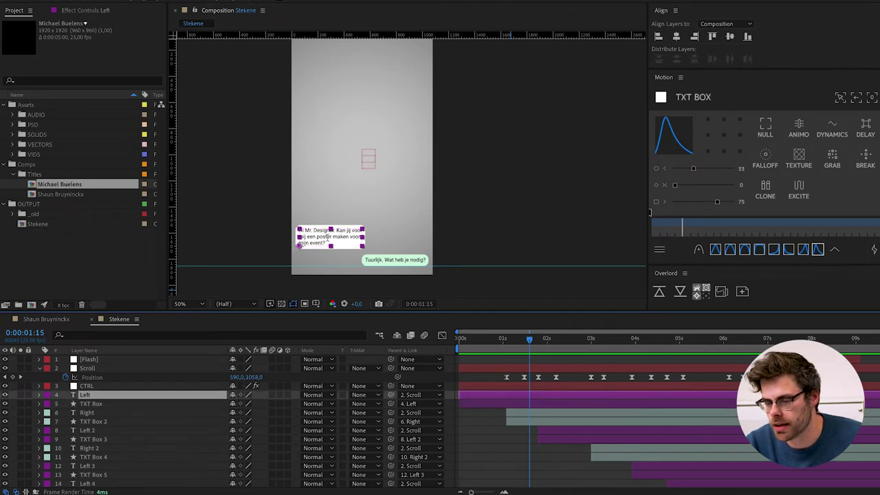
{"action": "left_click_drag", "start_coordinate": [536, 348], "coordinate": [524, 344]}
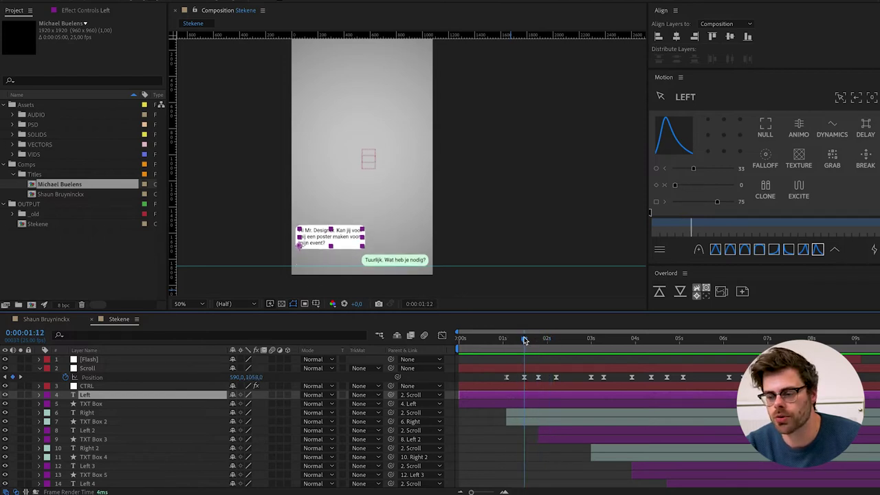
{"action": "key", "text": "space"}
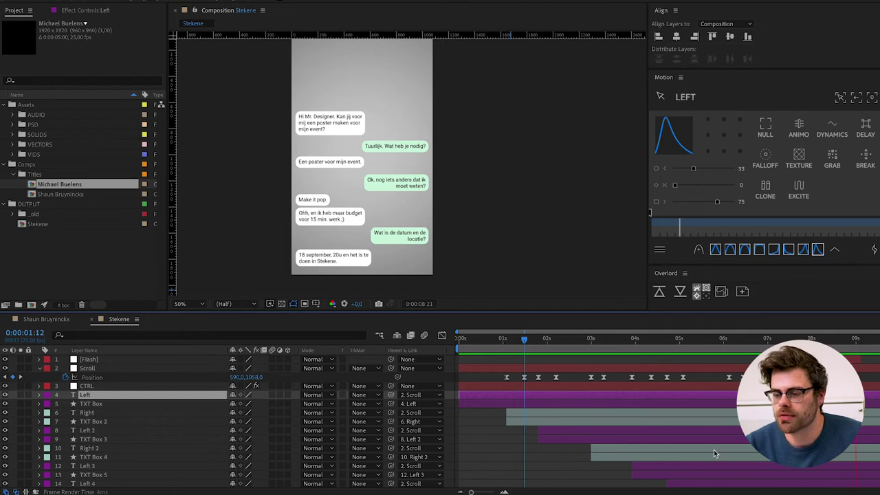
- Stop at the chat's final frame, inspect the Stekene bubble, and scroll to the Location layer
{"action": "key", "text": "space"}
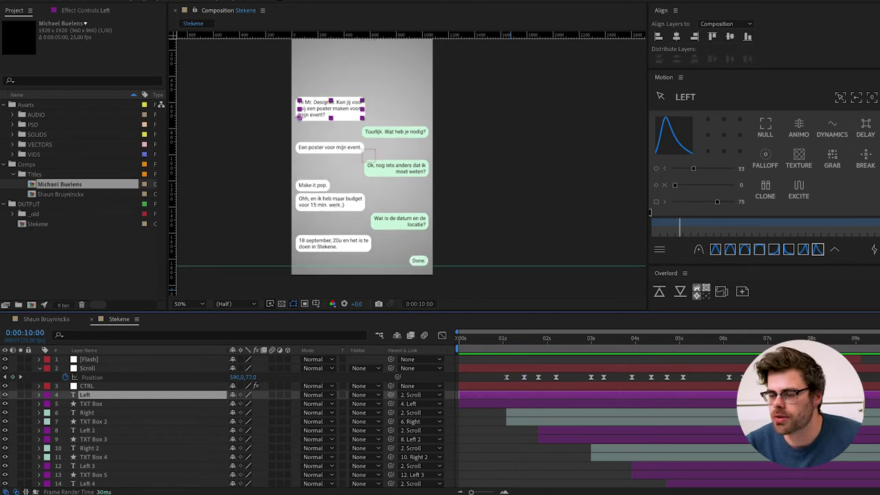
{"action": "key", "text": "Page_Up"}
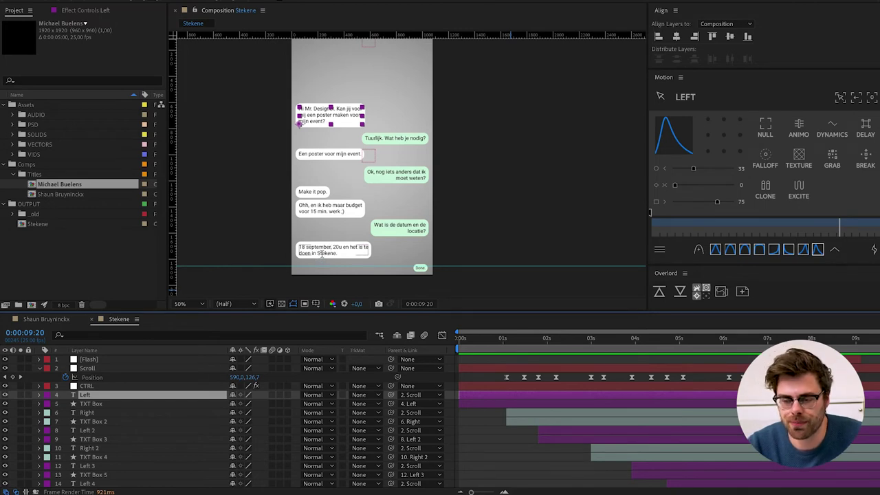
{"action": "double_click", "coordinate": [326, 253]}
{"action": "key", "text": "Escape"}
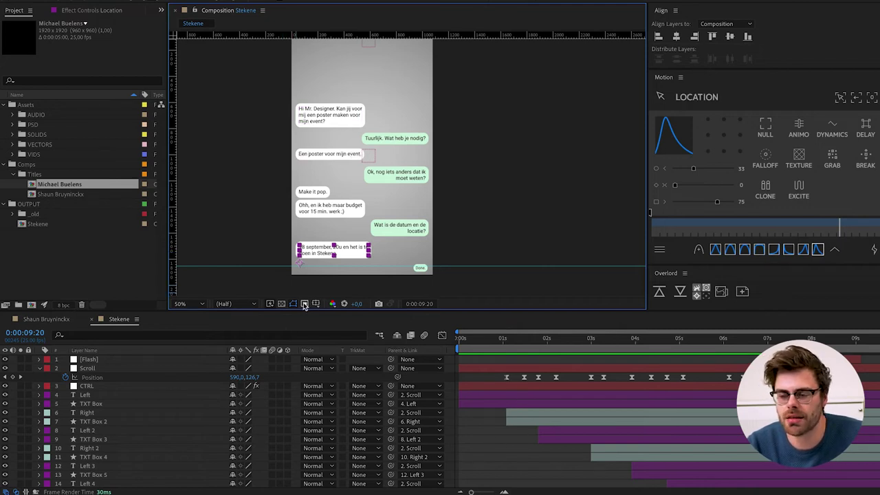
{"action": "scroll", "coordinate": [474, 453], "scroll_direction": "down", "scroll_amount": 5}
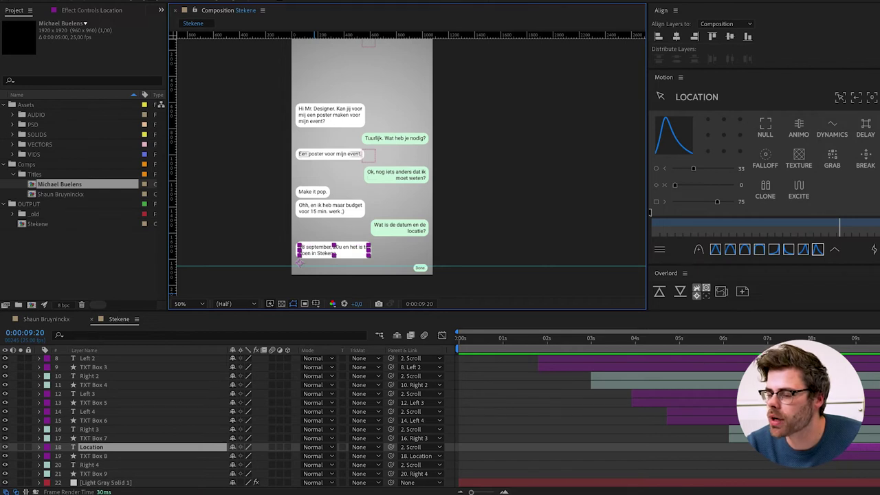
- Reveal the Location layer's Source Text expression
{"action": "left_click", "coordinate": [39, 447]}
{"action": "left_click", "coordinate": [57, 458]}
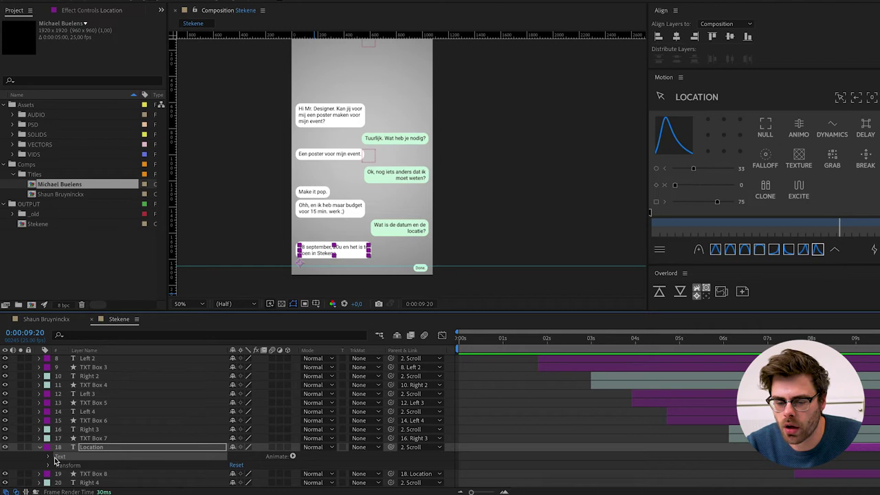
{"action": "left_click", "coordinate": [49, 456]}
{"action": "scroll", "coordinate": [103, 465], "scroll_direction": "down", "scroll_amount": 3}
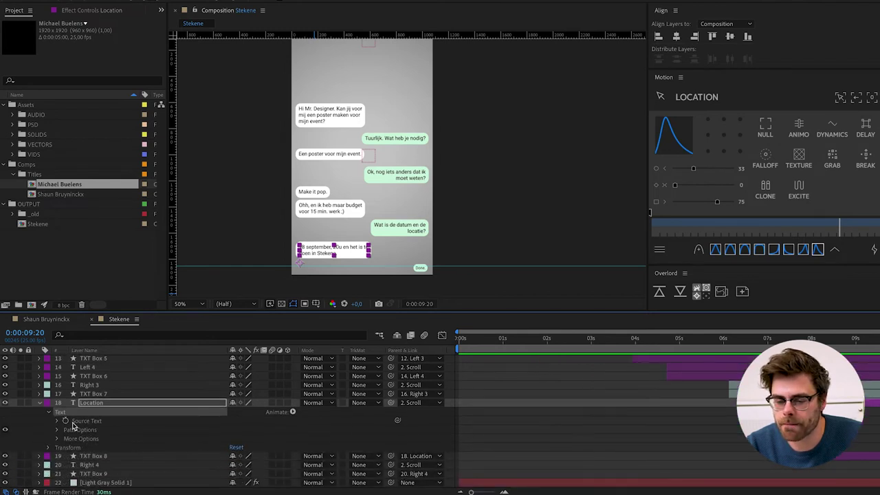
{"action": "left_click", "coordinate": [74, 421]}
{"action": "left_click", "coordinate": [57, 421]}
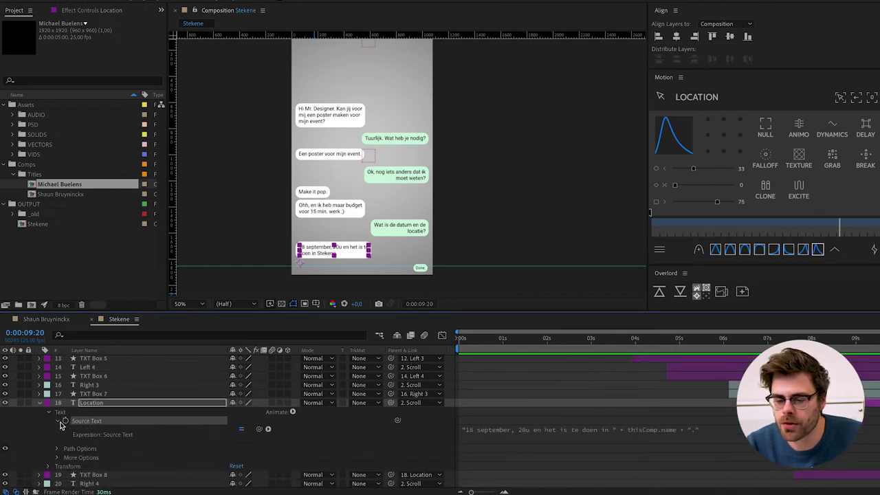
- Replace the Source Text expression with just thisComp.name
{"action": "left_click", "coordinate": [492, 433]}
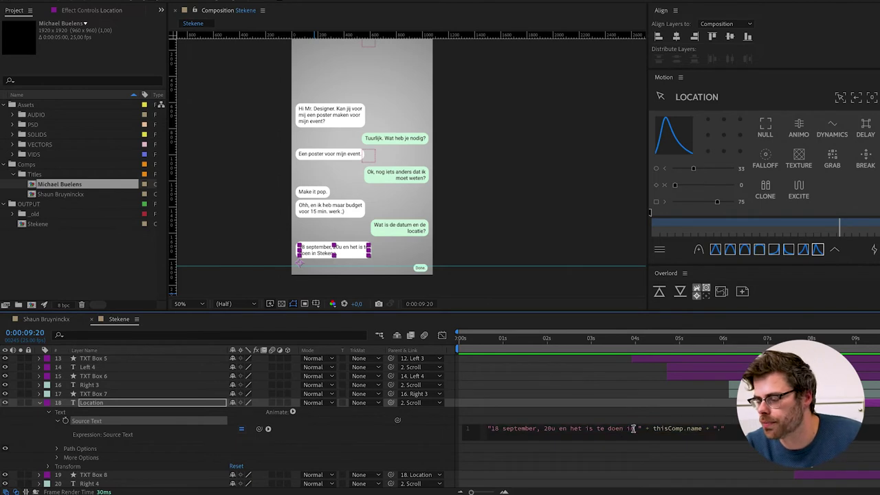
{"action": "left_click", "coordinate": [635, 428]}
{"action": "left_click_drag", "start_coordinate": [634, 429], "coordinate": [490, 428]}
{"action": "key", "text": "ctrl+c"}
{"action": "key", "text": "BackSpace"}
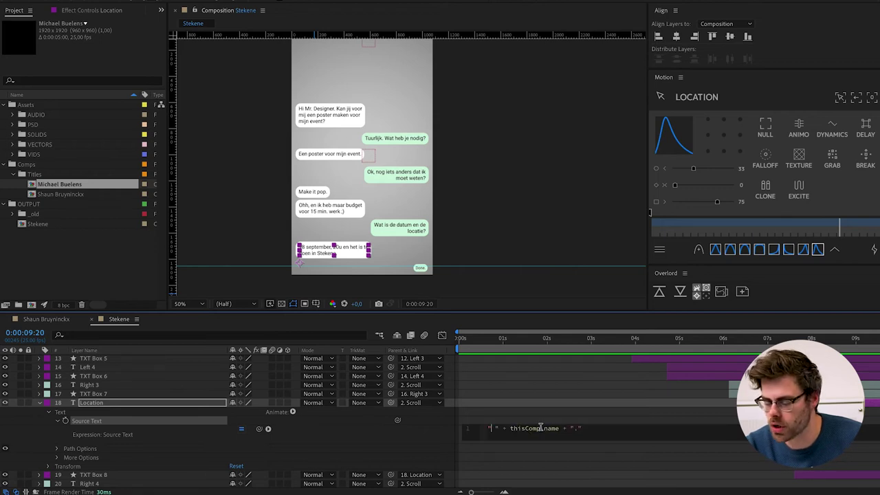
{"action": "key", "text": "ctrl+a"}
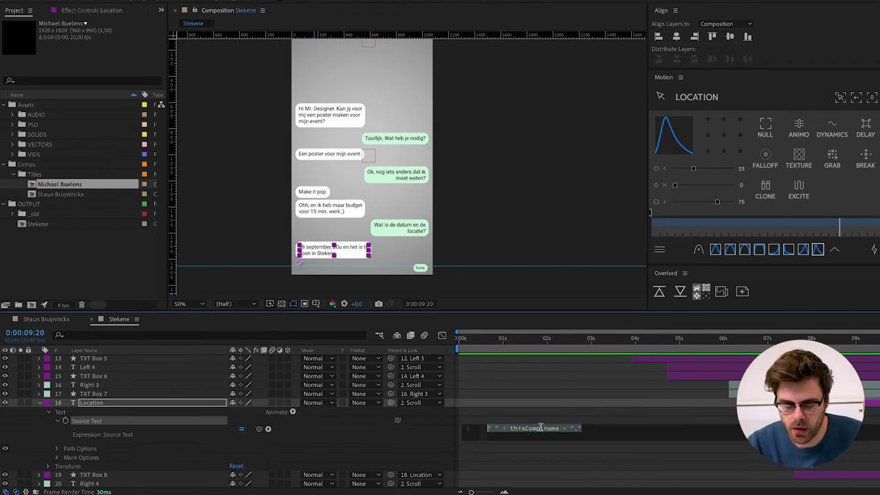
{"action": "type", "text": "this"}
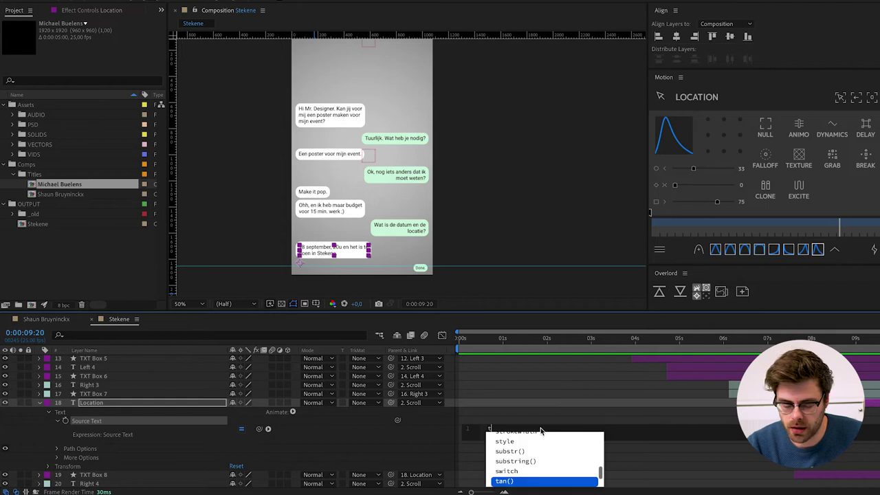
{"action": "key", "text": "Down"}
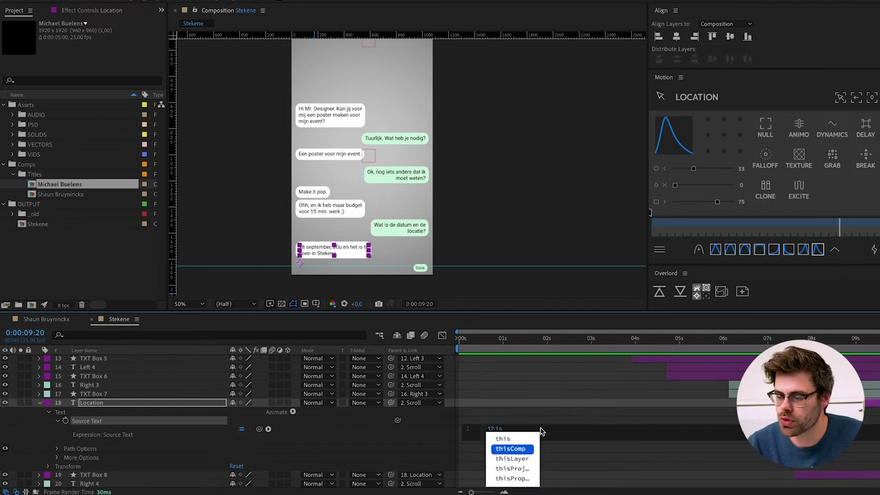
{"action": "key", "text": "Return"}
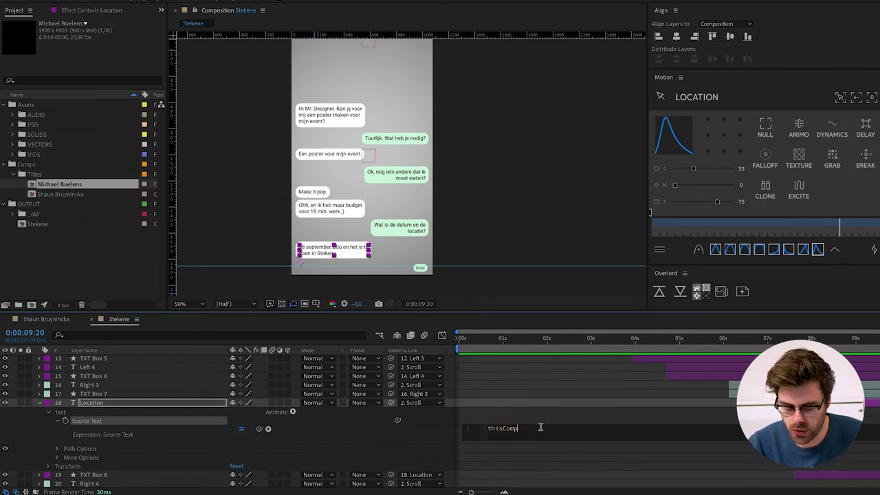
{"action": "type", "text": "name"}
{"action": "key", "text": "Return"}
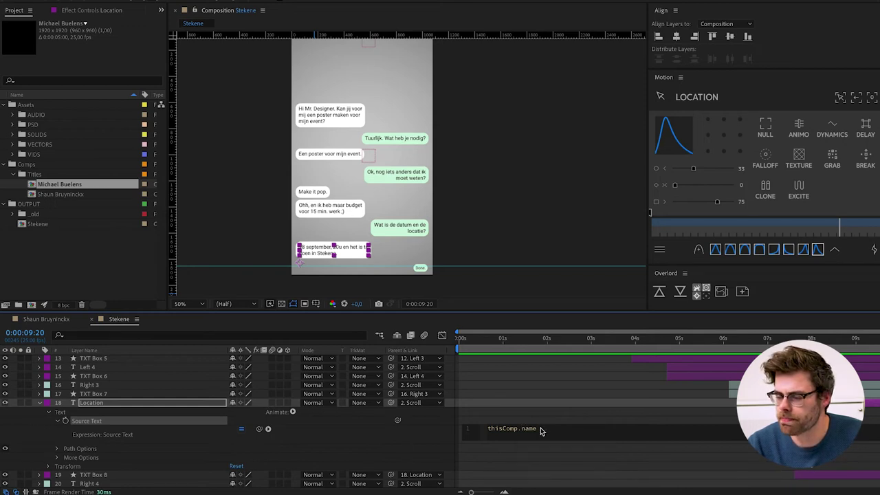
- Apply the thisComp.name expression, then paste the date sentence back in front of it
{"action": "left_click", "coordinate": [557, 450]}
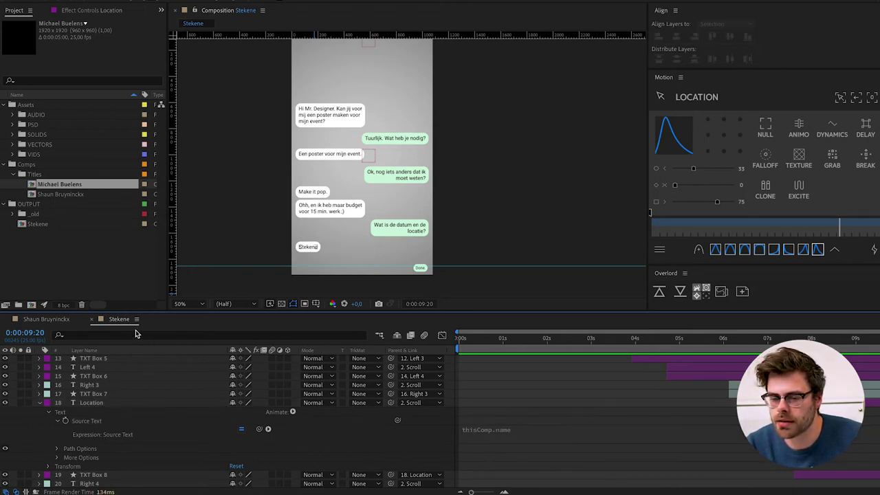
{"action": "left_click", "coordinate": [467, 429]}
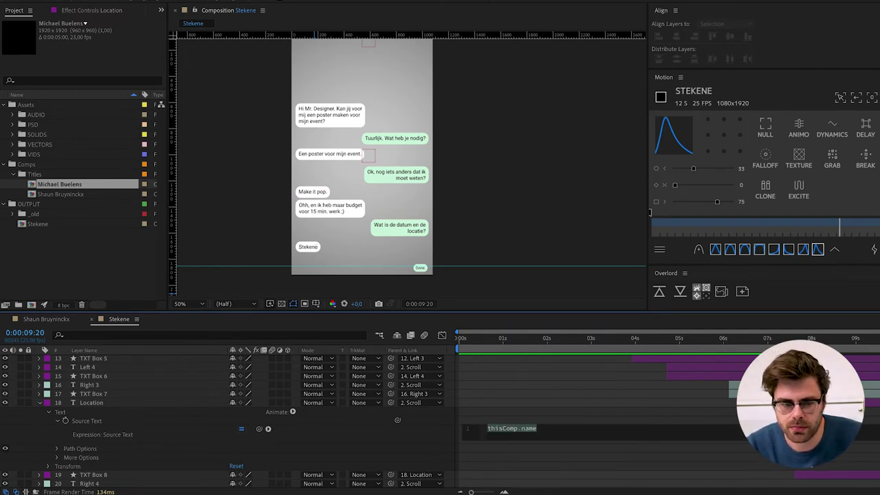
{"action": "left_click", "coordinate": [493, 425]}
{"action": "type", "text": "\"\""}
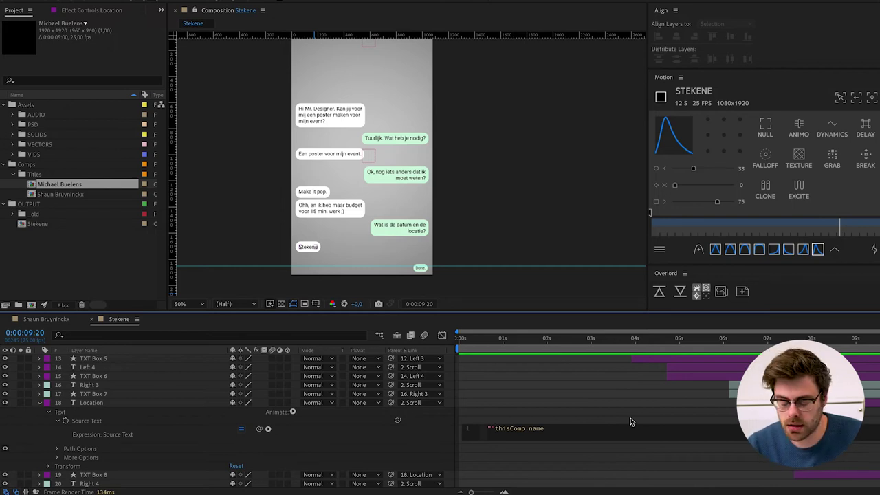
{"action": "key", "text": "ctrl+v"}
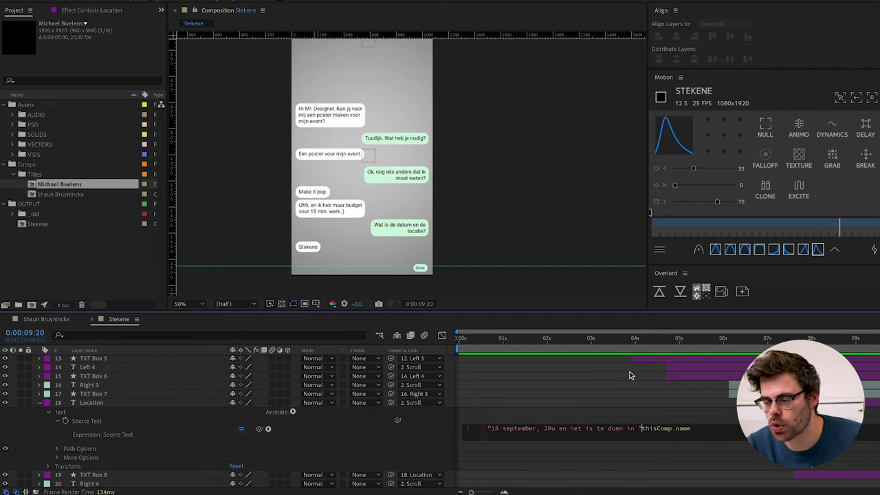
- Join the sentence to thisComp.name with + and append + "." at the end
{"action": "key", "text": "Left"}
{"action": "key", "text": "Left"}
{"action": "key", "text": "Left"}
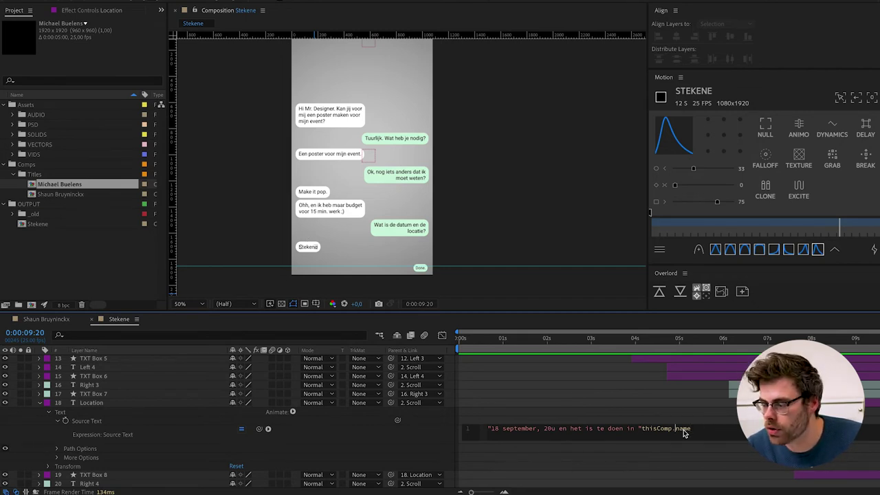
{"action": "key", "text": "ctrl+Left"}
{"action": "type", "text": "+"}
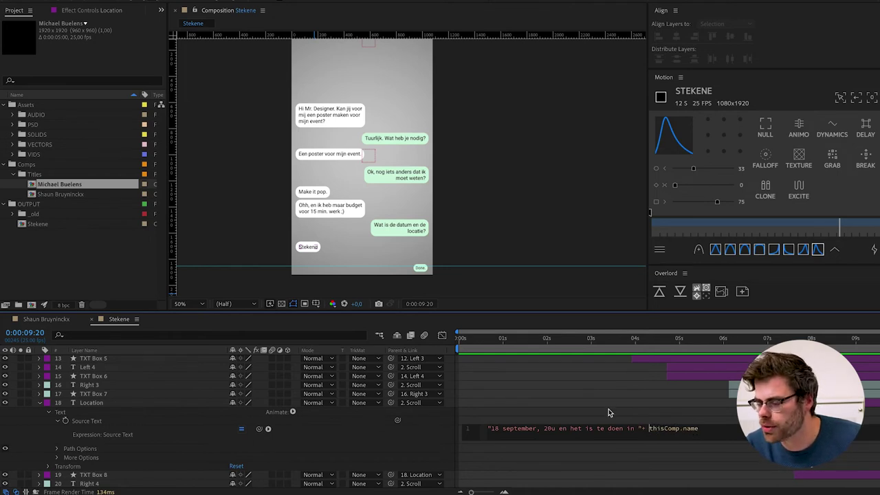
{"action": "key", "text": "Left"}
{"action": "key", "text": "Left"}
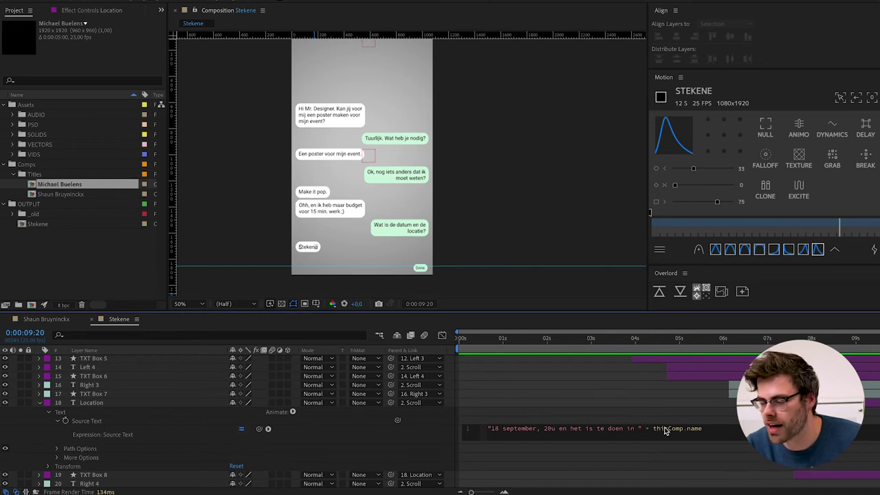
{"action": "left_click", "coordinate": [708, 429]}
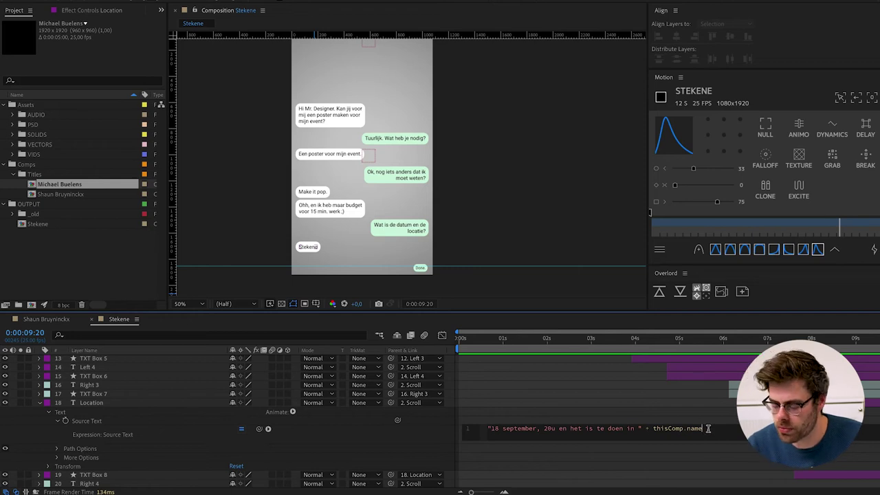
{"action": "type", "text": "+ \".\""}
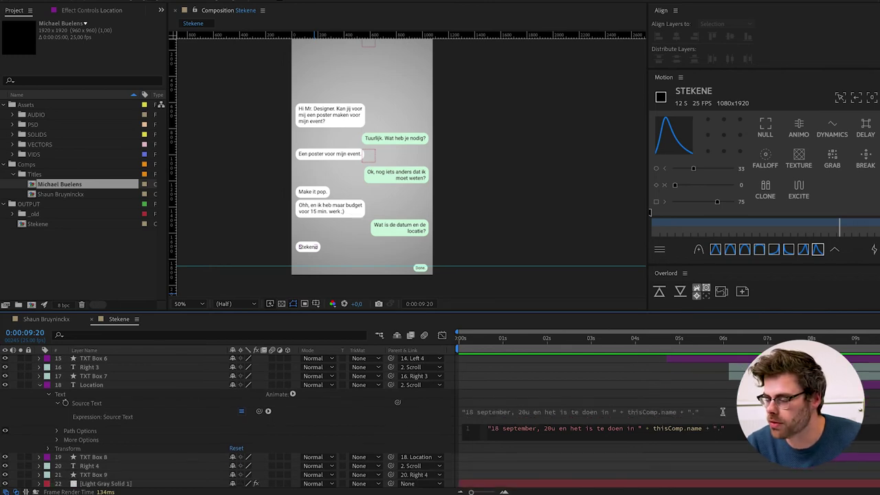
- Commit the Location expression, scrub the chat, and check the layers' keyframes with U
{"action": "left_click", "coordinate": [706, 401]}
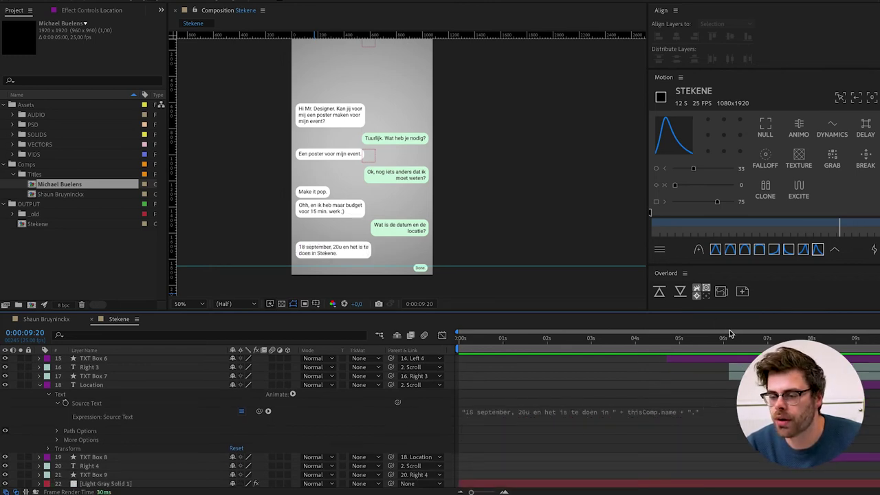
{"action": "left_click", "coordinate": [509, 338]}
{"action": "left_click_drag", "start_coordinate": [519, 343], "coordinate": [766, 346]}
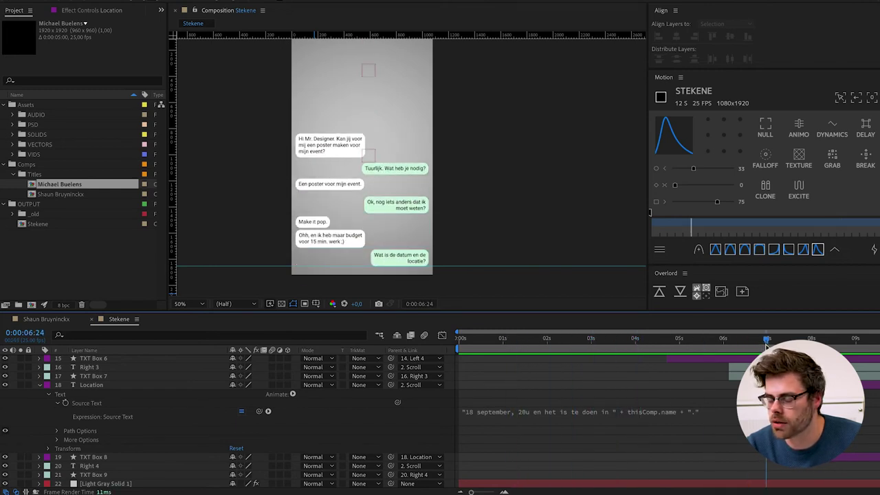
{"action": "key", "text": "ctrl+a"}
{"action": "key", "text": "u"}
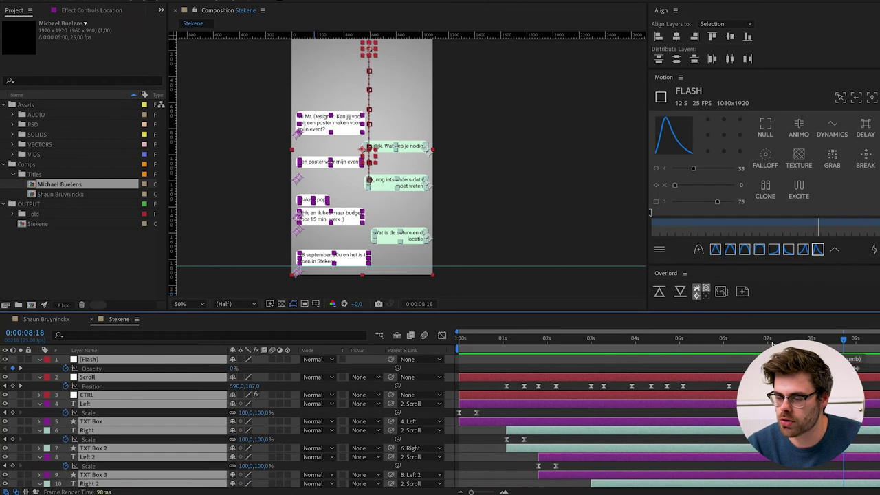
{"action": "key", "text": "u"}
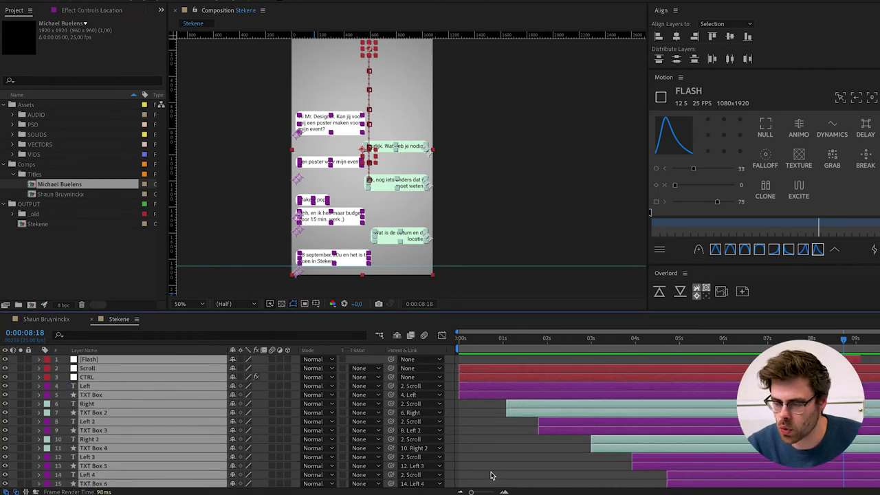
{"action": "left_click", "coordinate": [491, 475]}
- Step to the end and zoom in to see the final bubble reading '…te doen in Stekene.'
{"action": "scroll", "coordinate": [525, 444], "scroll_direction": "down", "scroll_amount": 2}
{"action": "scroll", "coordinate": [525, 444], "scroll_direction": "down", "scroll_amount": 2}
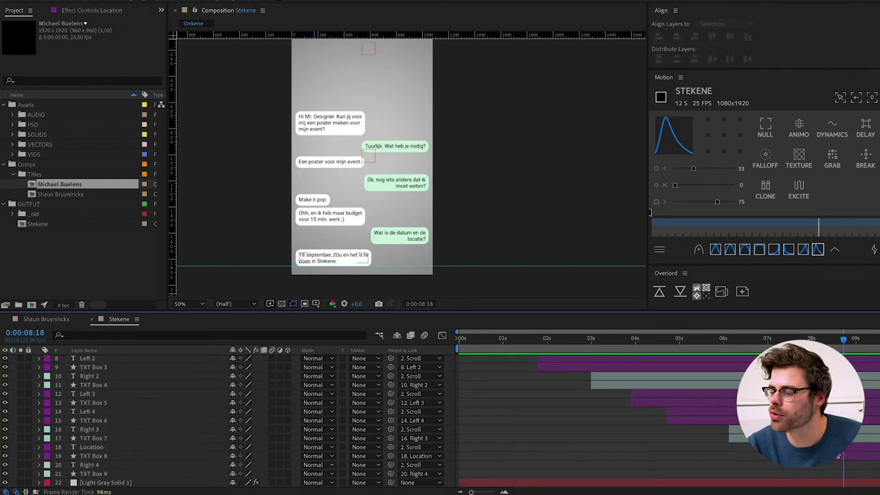
{"action": "left_click", "coordinate": [188, 447]}
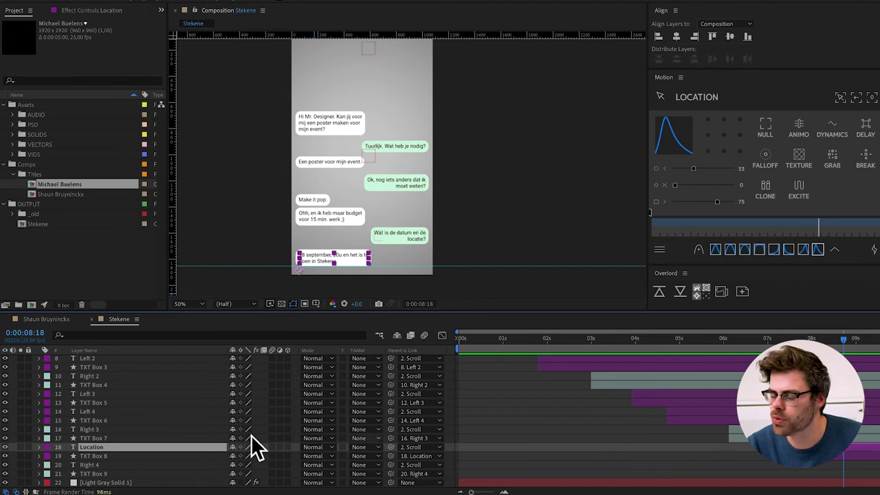
{"action": "key", "text": "Page_Down"}
{"action": "key", "text": "Page_Down"}
{"action": "key", "text": "Page_Down"}
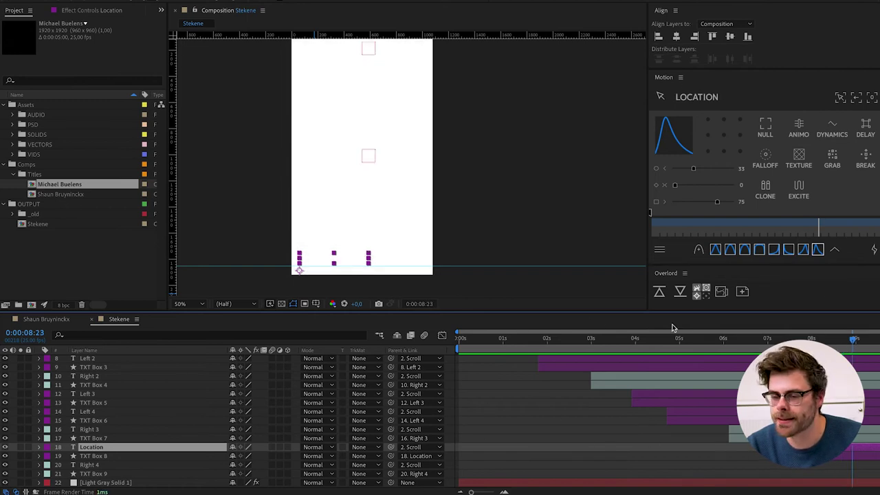
{"action": "key", "text": "Page_Down"}
{"action": "key", "text": "Page_Down"}
{"action": "key", "text": "Page_Down"}
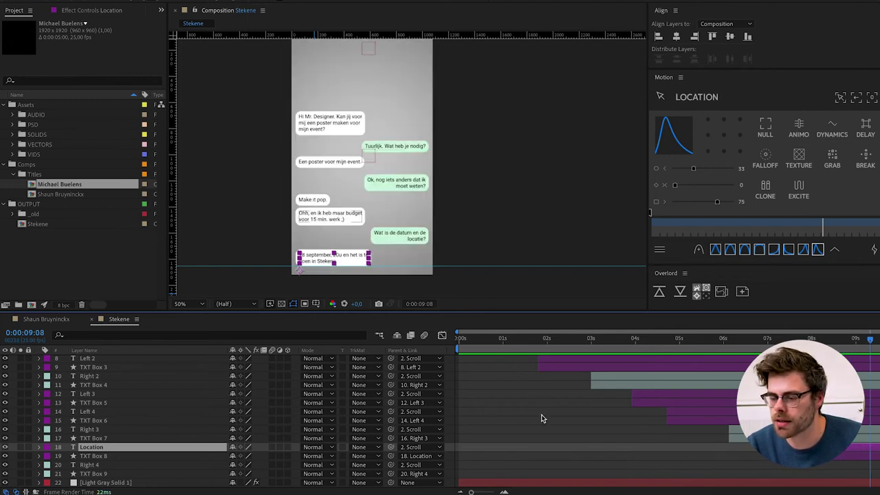
{"action": "scroll", "coordinate": [413, 175], "scroll_direction": "up", "scroll_amount": 2}
{"action": "left_click", "coordinate": [341, 125]}
{"action": "left_click_drag", "start_coordinate": [302, 258], "coordinate": [405, 126]}
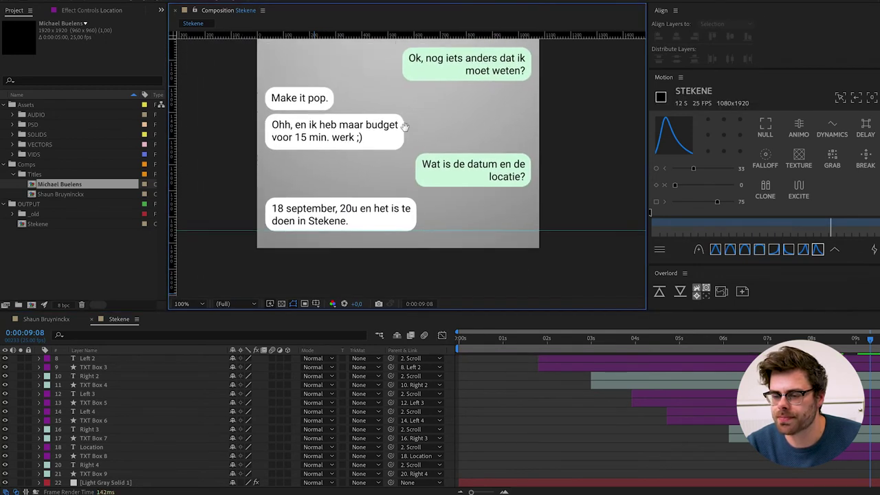
{"action": "left_click", "coordinate": [52, 224]}
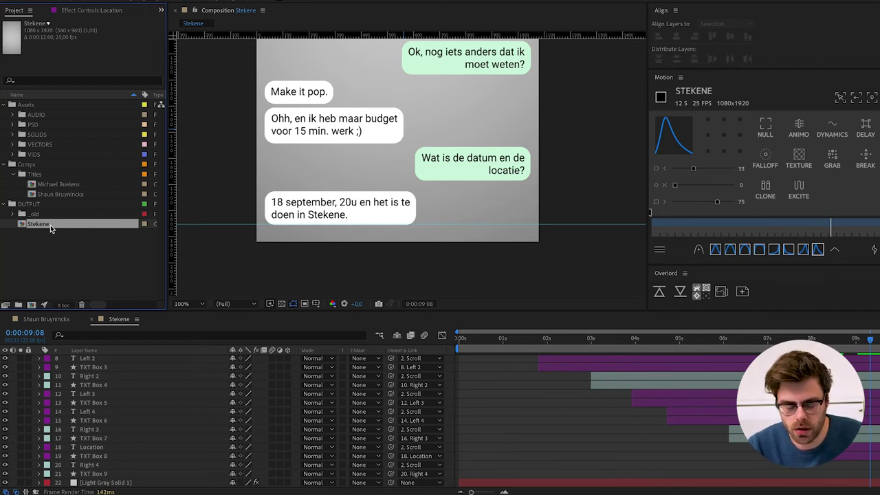
- Duplicate the Stekene comp twice, naming the copies Edegem and Maldegem
{"action": "key", "text": "ctrl+d"}
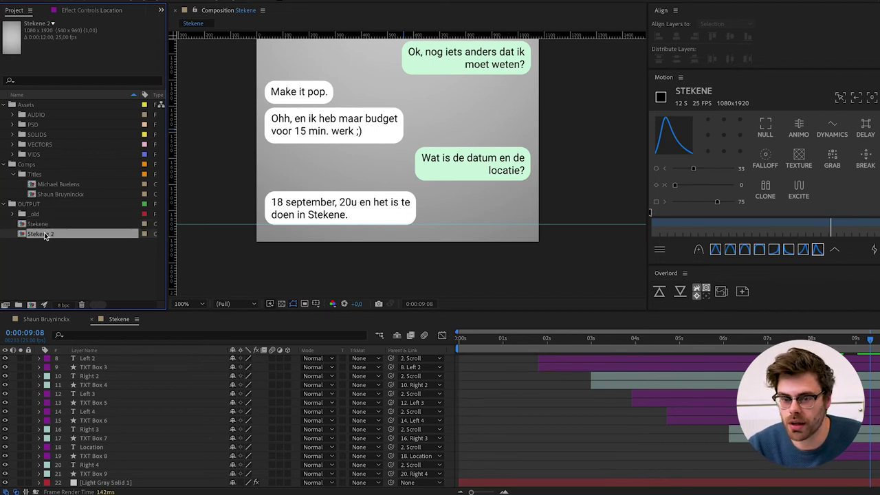
{"action": "key", "text": "Return"}
{"action": "type", "text": "Edegem"}
{"action": "key", "text": "Return"}
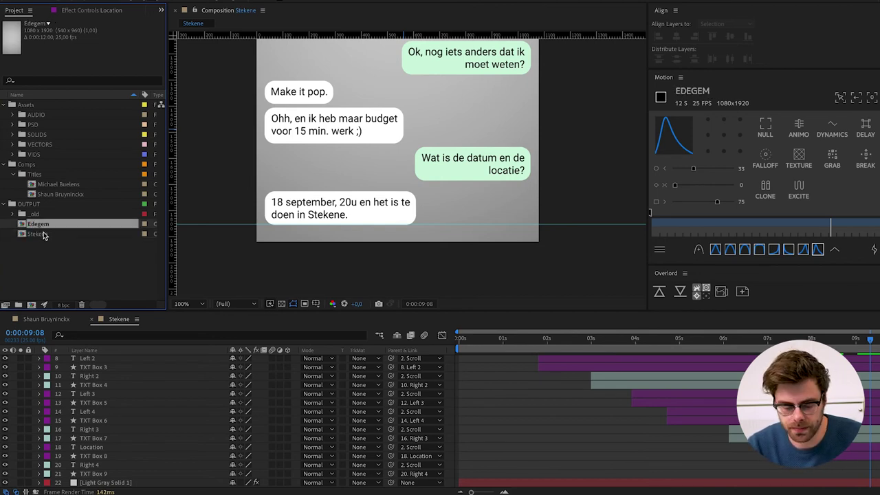
{"action": "key", "text": "ctrl+d"}
{"action": "key", "text": "Return"}
{"action": "type", "text": "Maldegem"}
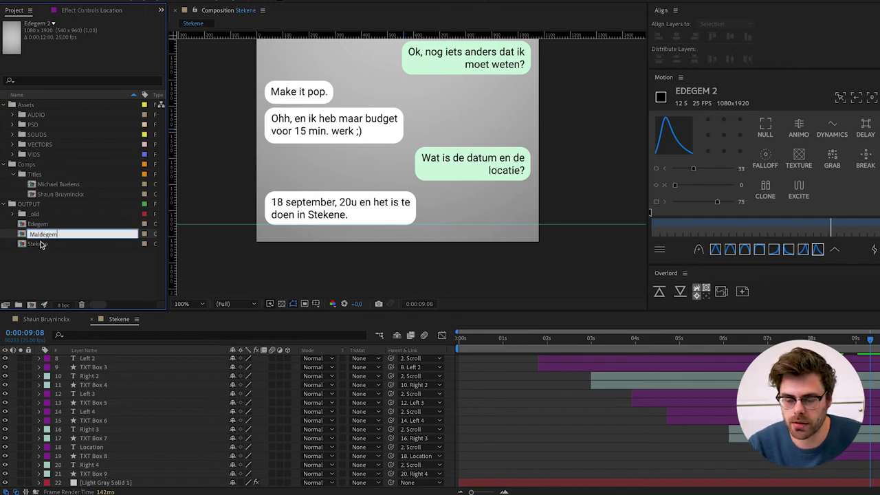
{"action": "key", "text": "Return"}
- Open the Edegem, Maldegem and Stekene comps to check their final bubble text
{"action": "left_click", "coordinate": [55, 267]}
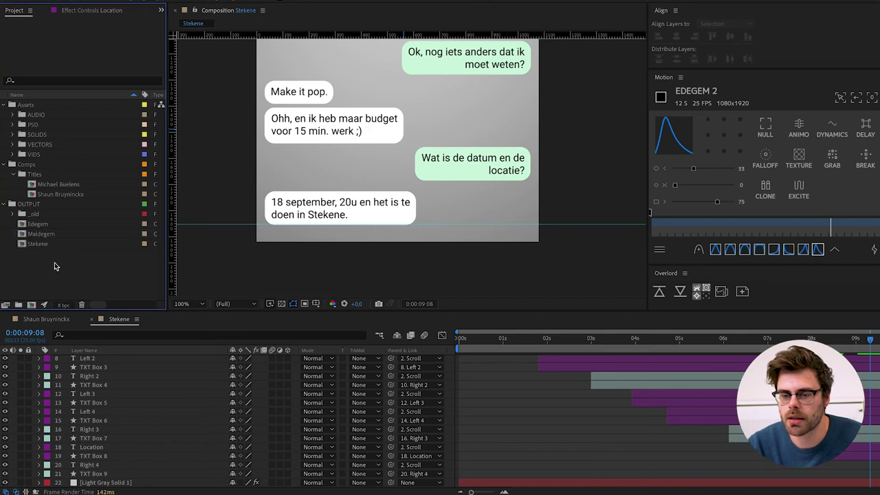
{"action": "left_click", "coordinate": [43, 224]}
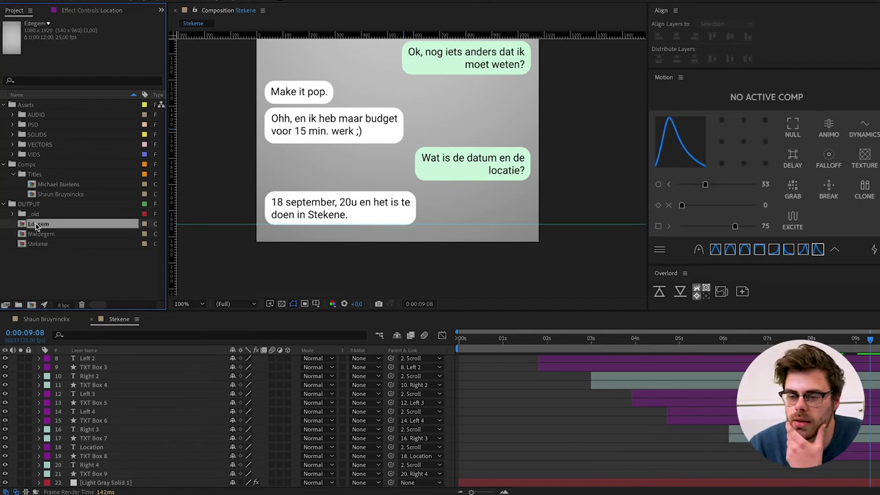
{"action": "double_click", "coordinate": [47, 225]}
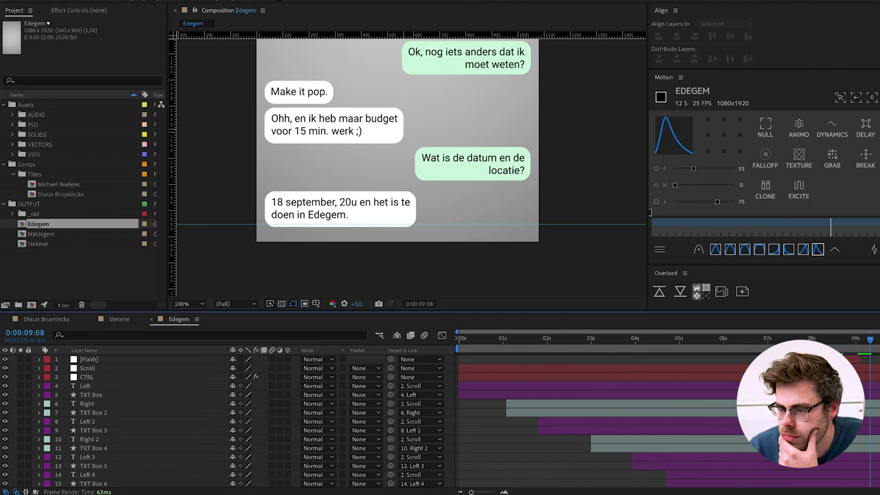
{"action": "double_click", "coordinate": [48, 242]}
{"action": "double_click", "coordinate": [69, 234]}
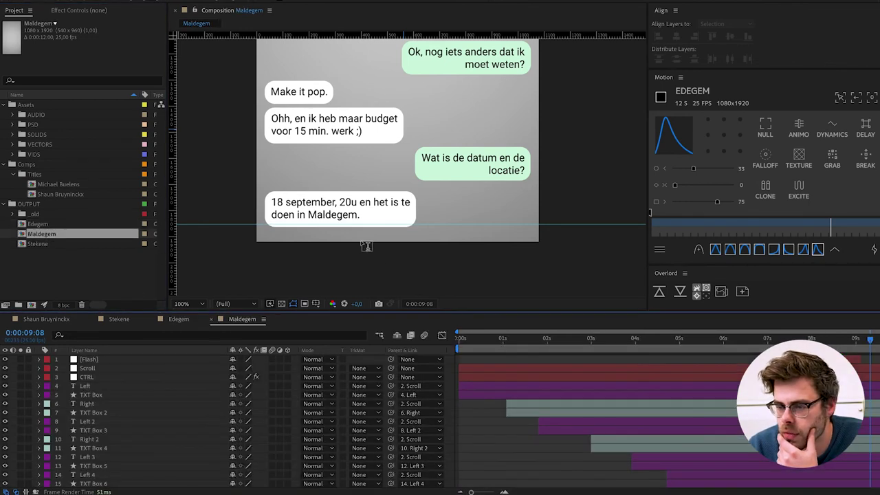
{"action": "double_click", "coordinate": [69, 243]}
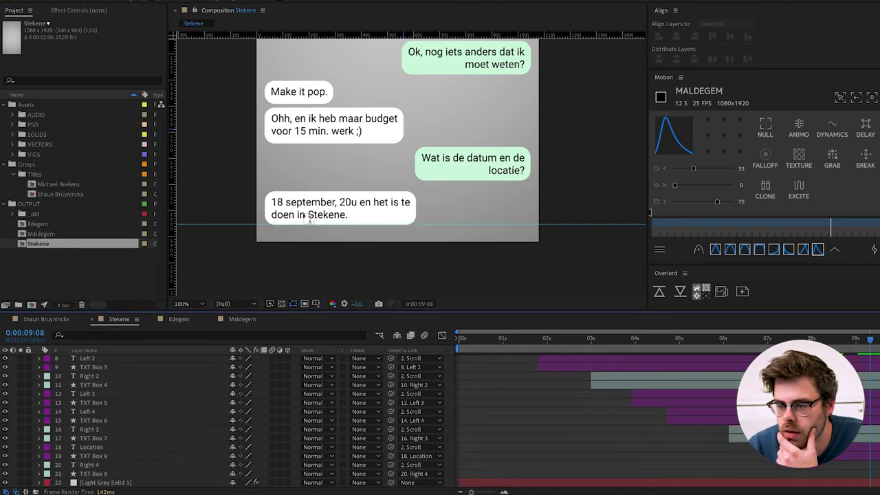
- Duplicate Stekene once more and name the copy Sint-Genesius Rode
{"action": "left_click", "coordinate": [48, 245]}
{"action": "key", "text": "ctrl+d"}
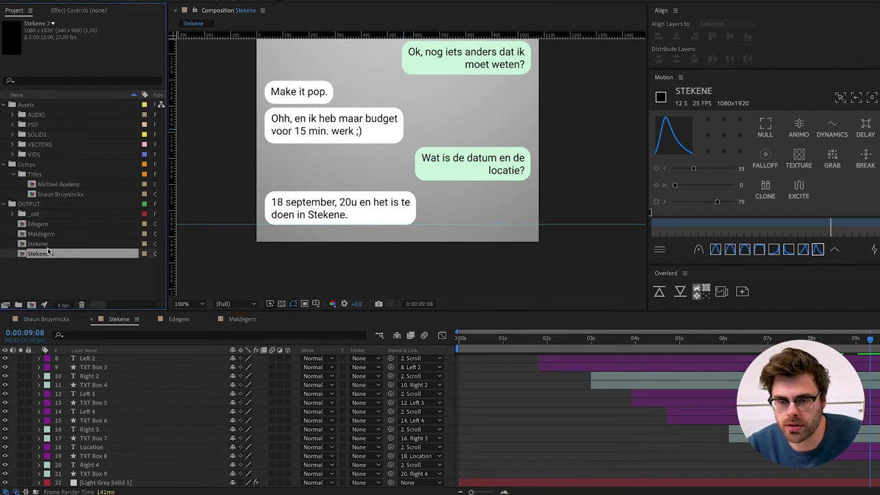
{"action": "key", "text": "Return"}
{"action": "type", "text": "Sint-Genesius Rode"}
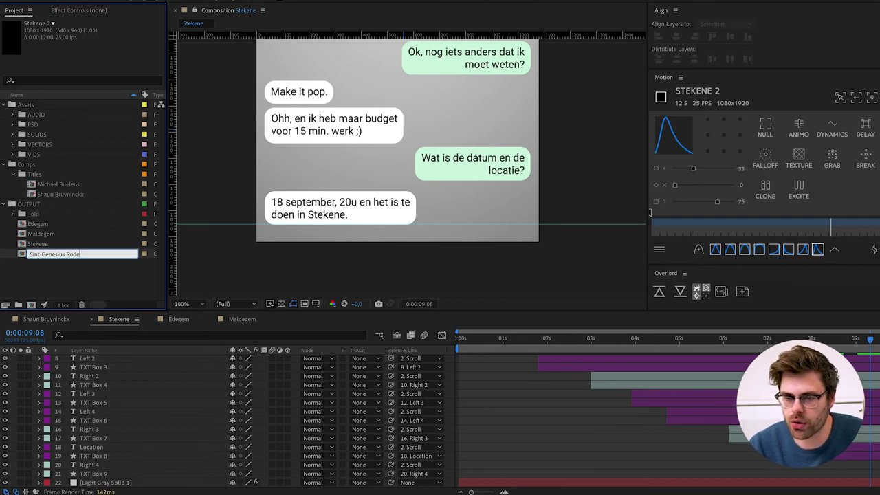
{"action": "key", "text": "Return"}
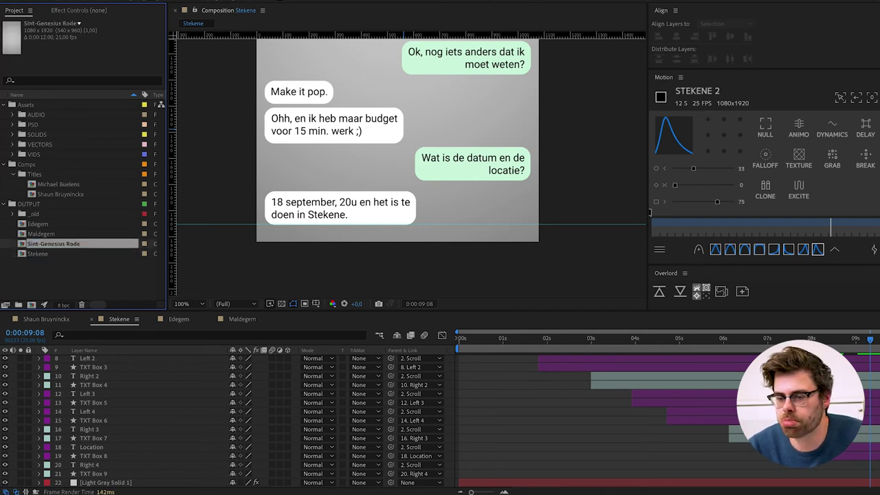
{"action": "left_click", "coordinate": [39, 276]}
{"action": "left_click", "coordinate": [66, 248]}
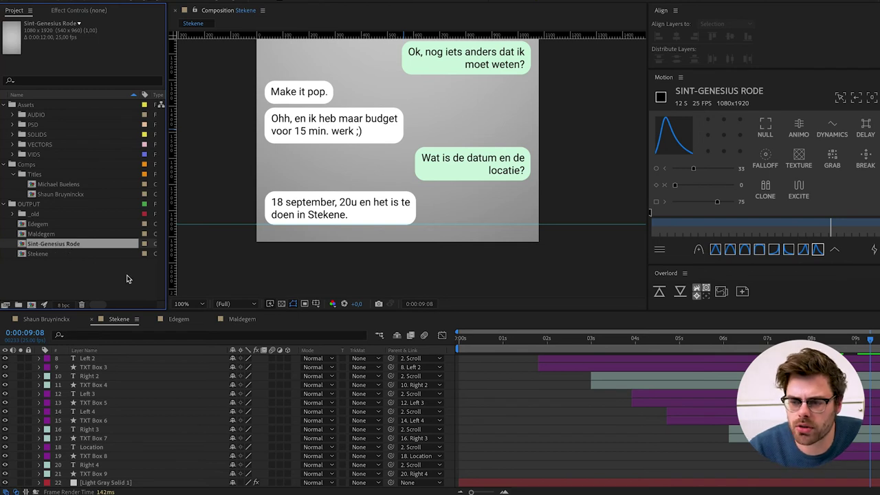
- Open Sint-Genesius Rode to verify its bubble, then select all four town comps
{"action": "double_click", "coordinate": [66, 246]}
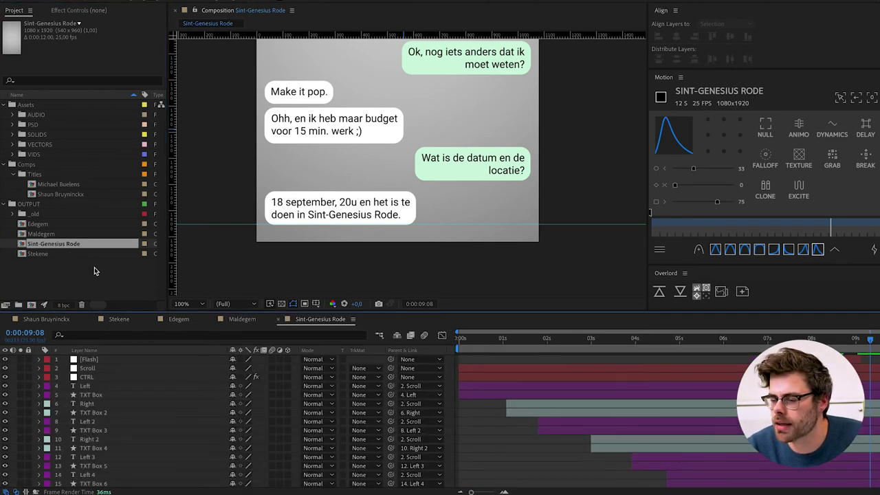
{"action": "left_click_drag", "start_coordinate": [49, 276], "coordinate": [36, 227]}
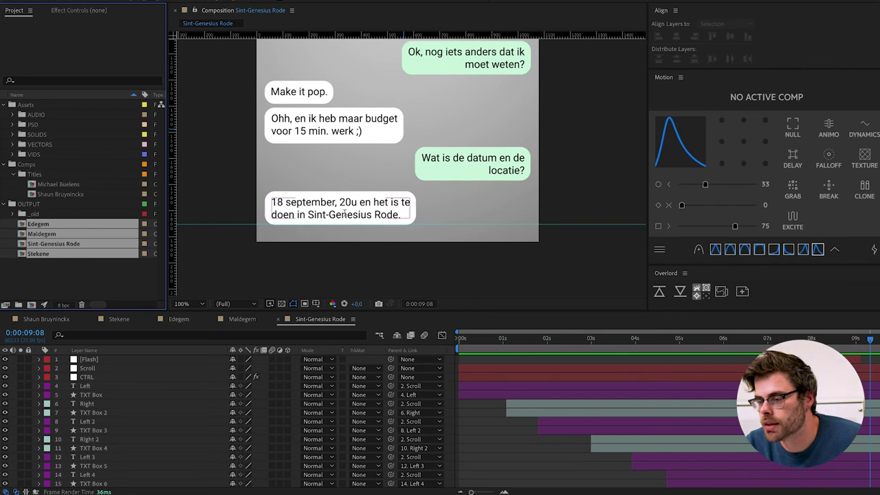
{"action": "key", "text": "Escape"}
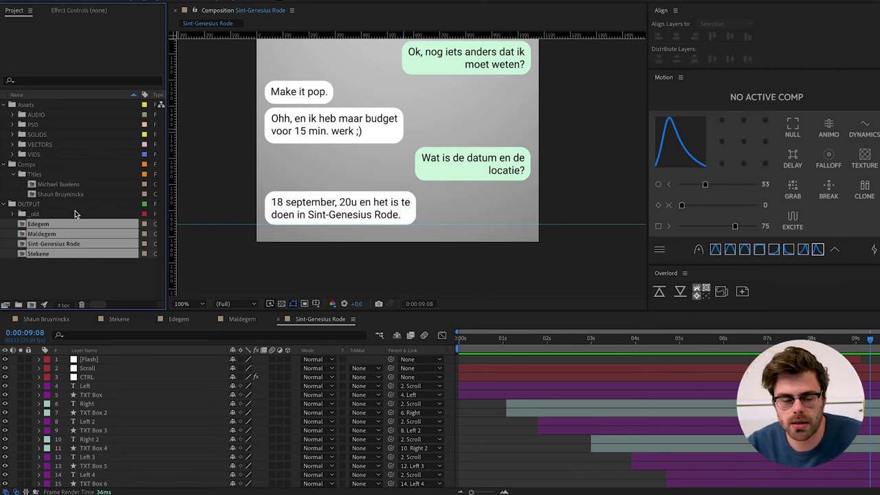